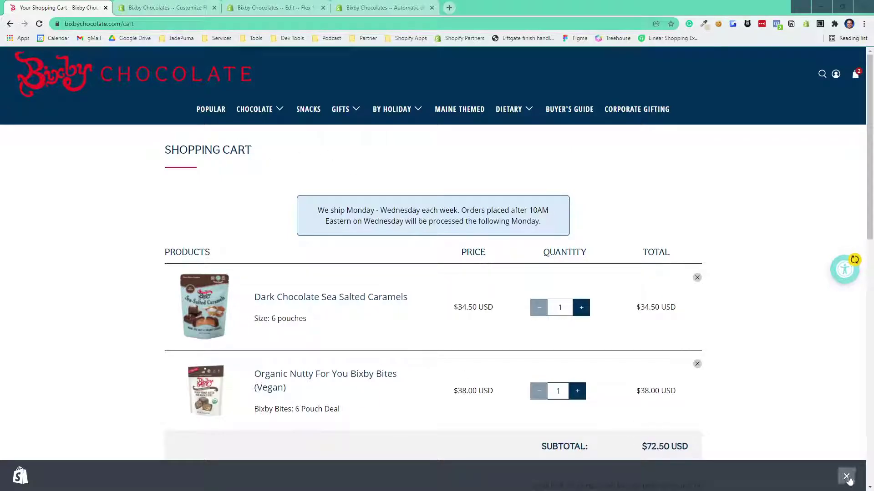
# Step: Raise Bixby Bites to 2 and reload so the $110.50 cart shows the $100 gift offer
pyautogui.click(577, 391)
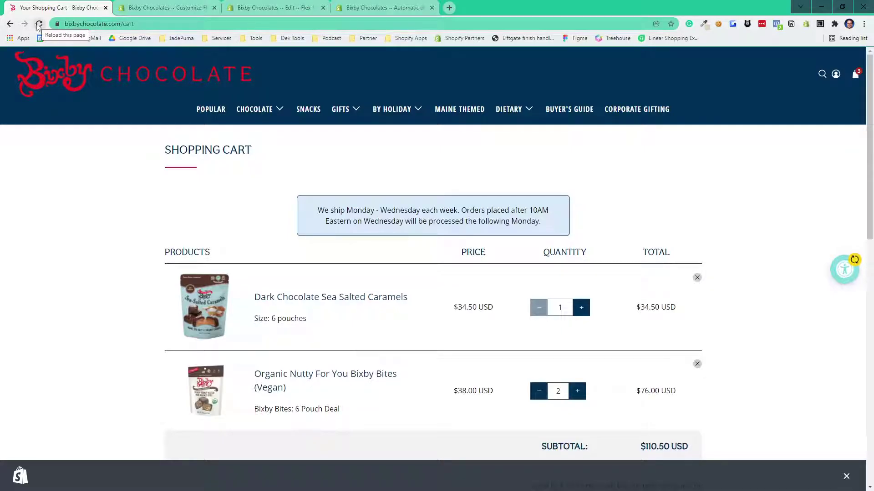
pyautogui.click(39, 24)
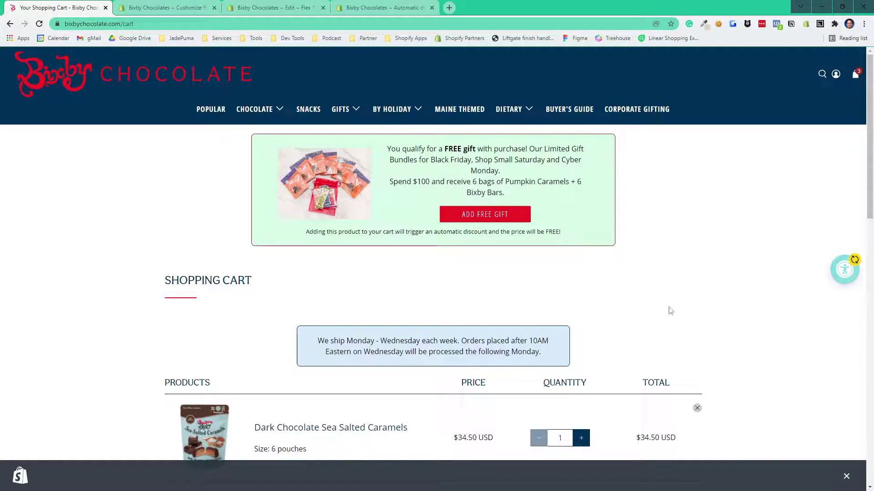
pyautogui.scroll(-5, 670, 310)
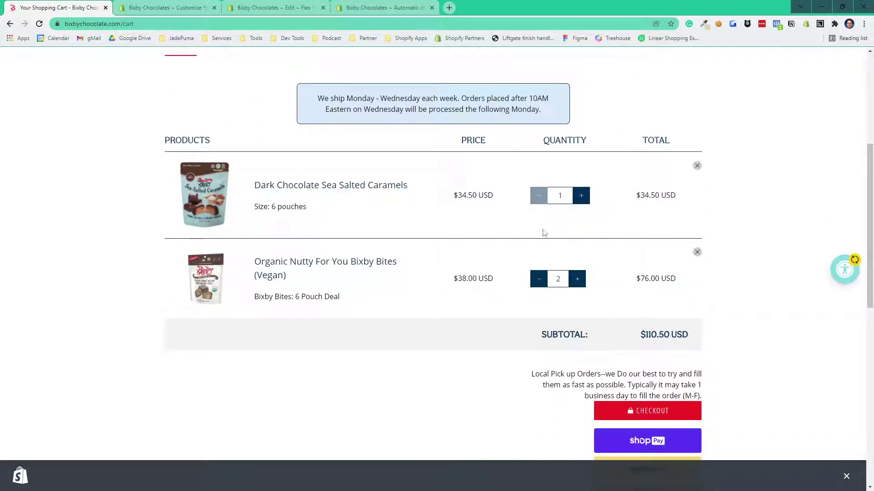
# Step: Remove the caramels, reload the $76 cart, and add the BFCM Free Bundle at $0.00
pyautogui.click(696, 165)
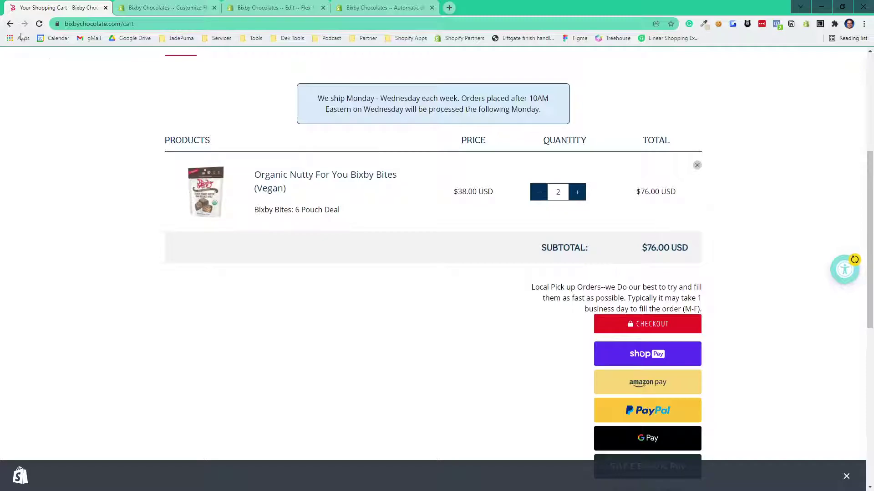
pyautogui.click(39, 24)
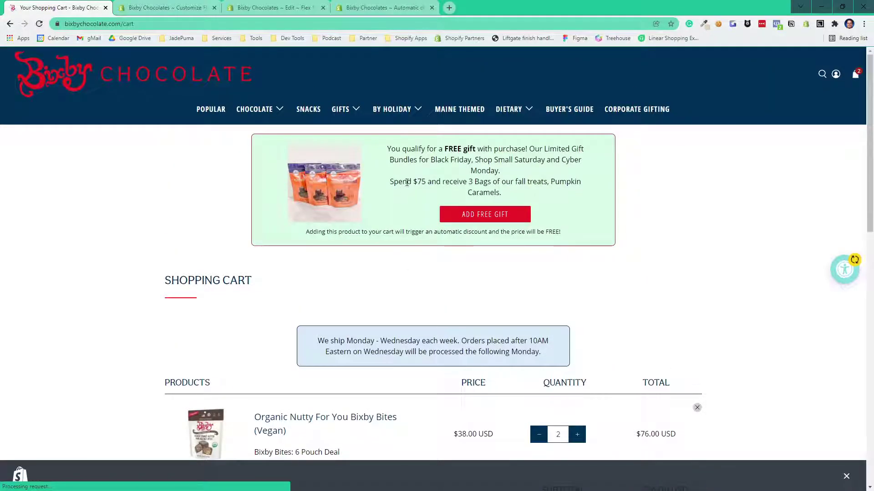
pyautogui.moveTo(412, 182); pyautogui.dragTo(541, 182)
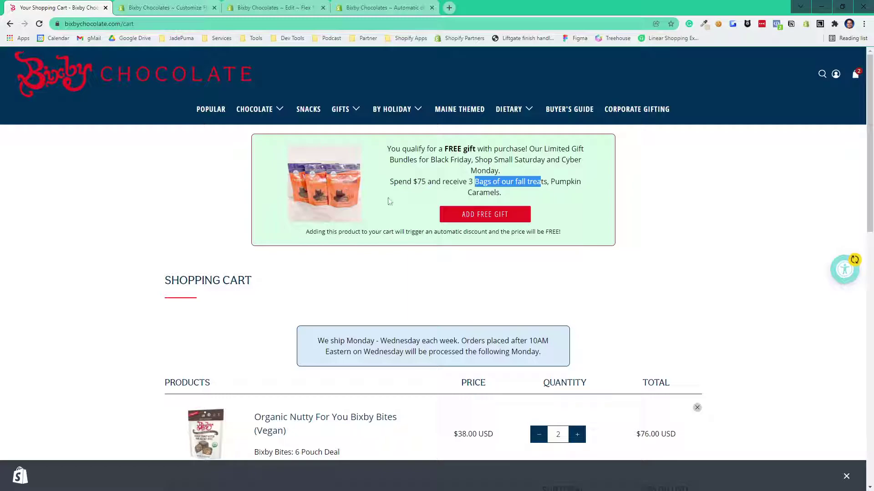
pyautogui.click(481, 216)
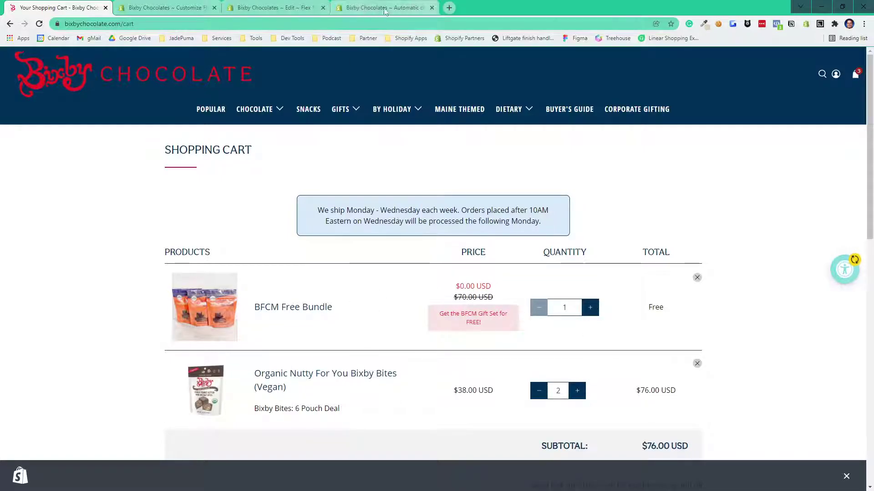
# Step: Review the automatic discount's $75.00 minimum spend and its BFCM Free Bundle 1–4 free-item list
pyautogui.click(366, 8)
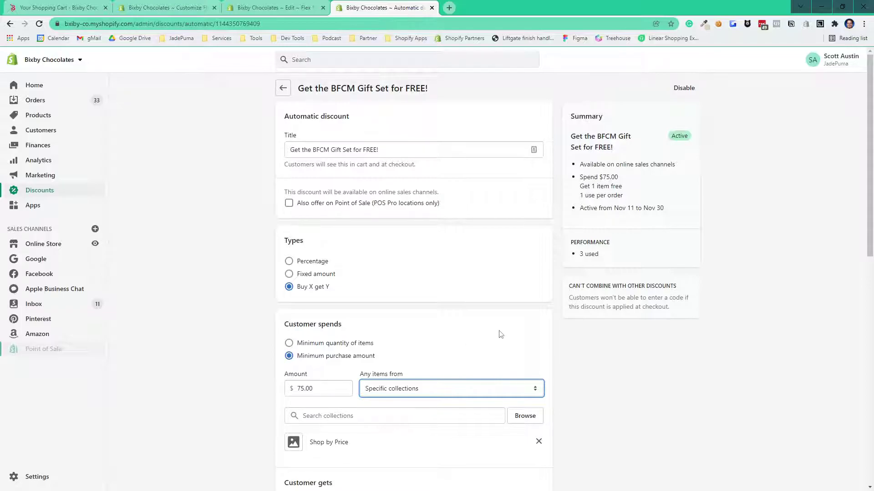
pyautogui.scroll(-6, 462, 268)
pyautogui.scroll(-1, 463, 268)
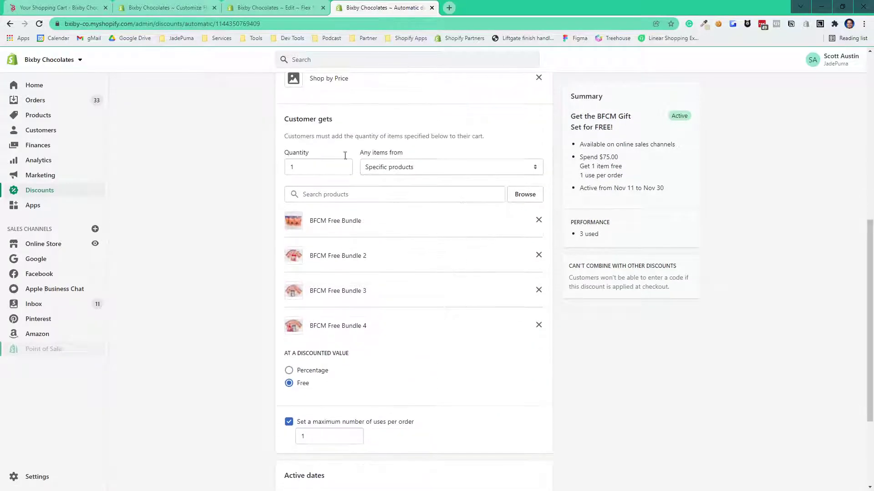
pyautogui.scroll(4, 462, 266)
pyautogui.doubleClick(330, 211)
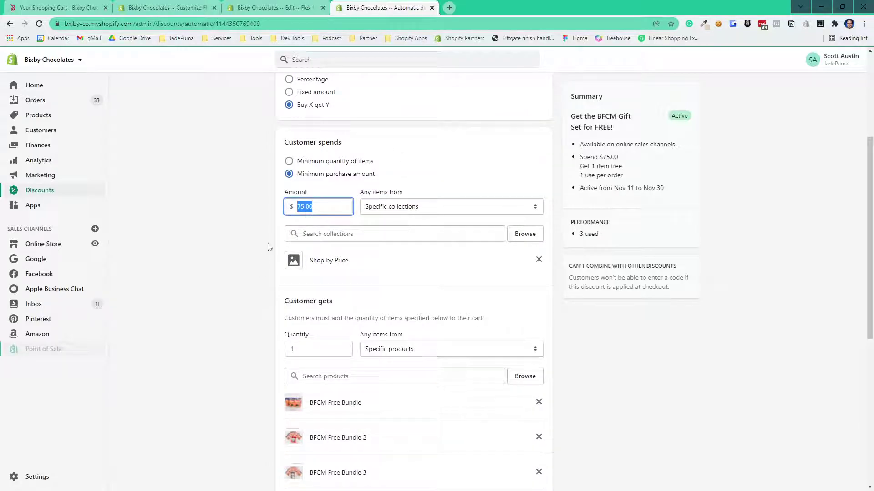
pyautogui.scroll(-4, 395, 349)
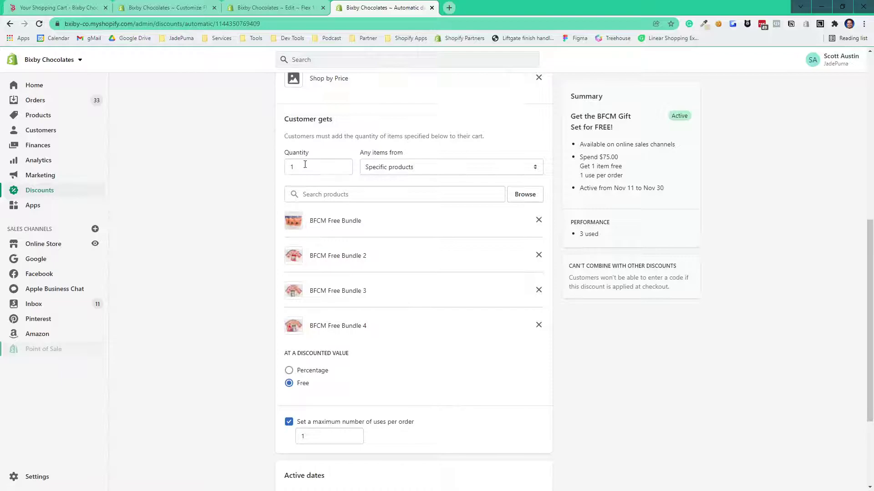
pyautogui.moveTo(393, 224); pyautogui.dragTo(382, 303)
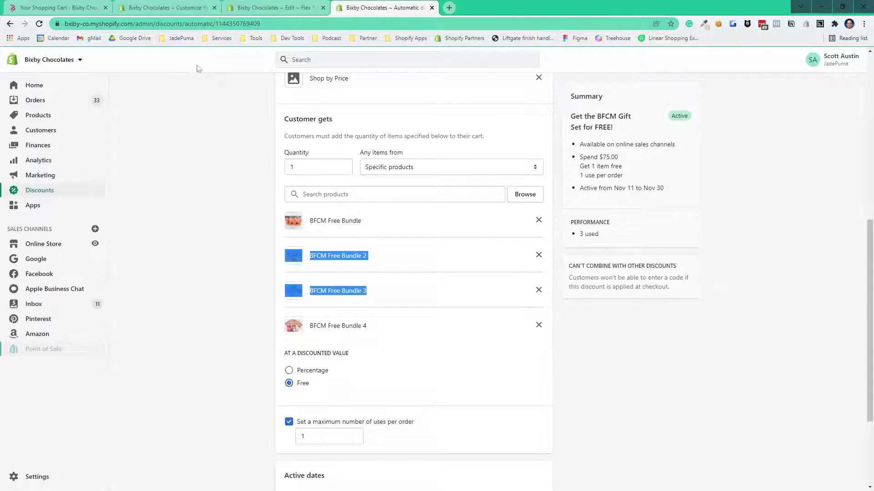
pyautogui.moveTo(322, 327); pyautogui.dragTo(369, 329)
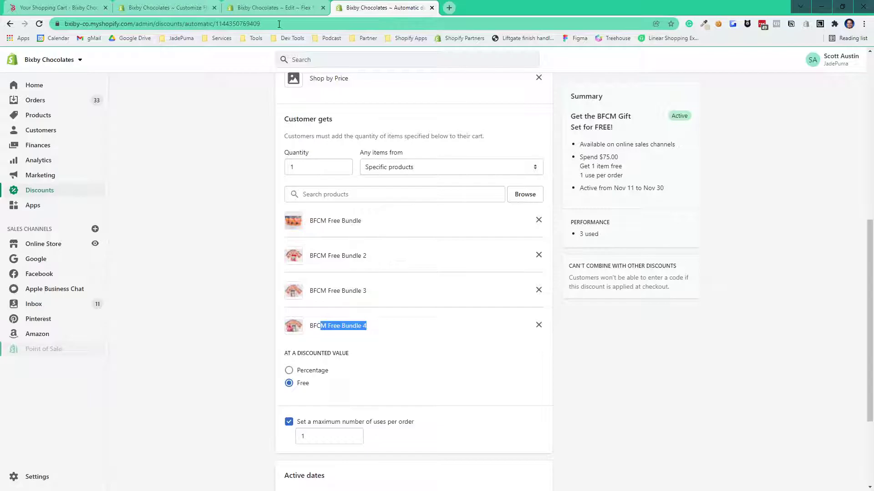
# Step: Remove the bundle, test the $100-tier Bundle 2 at 3 Bixby Bites, then remove it and set 4 Bites
pyautogui.click(66, 7)
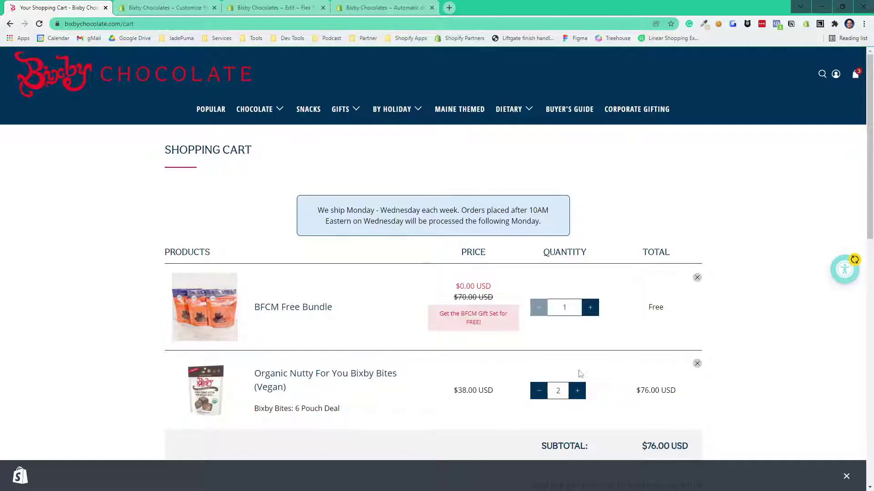
pyautogui.click(697, 278)
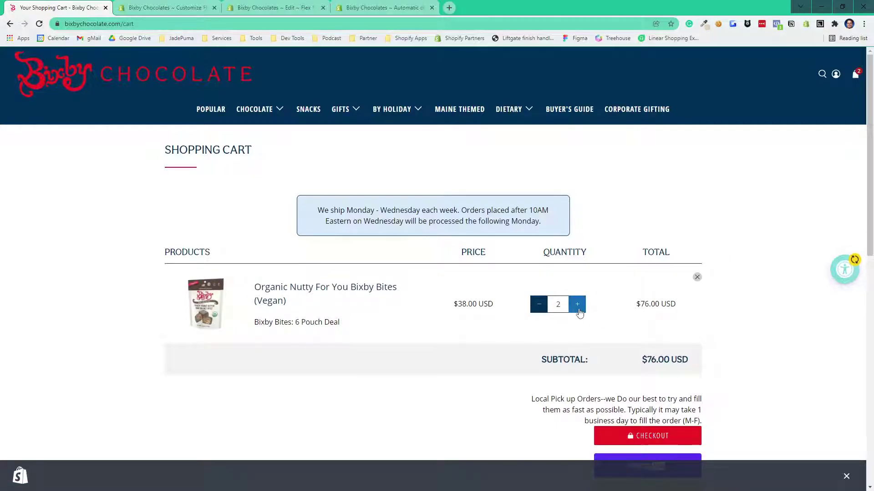
pyautogui.click(577, 304)
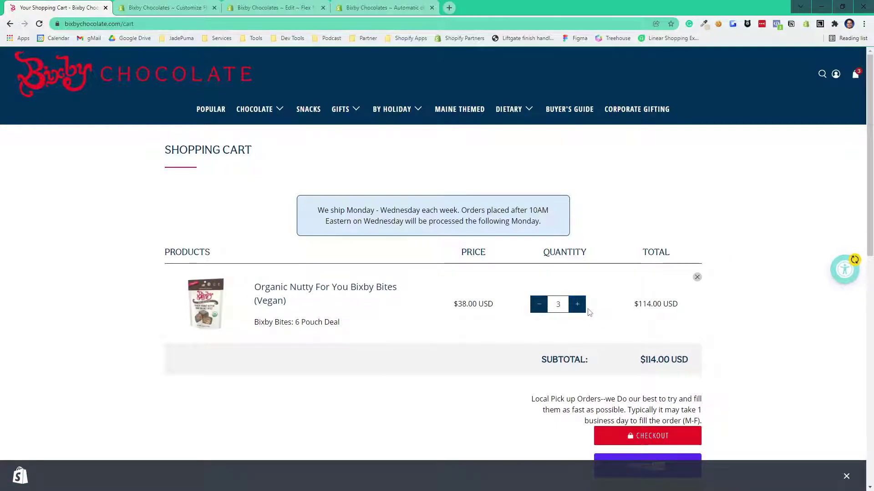
pyautogui.click(39, 25)
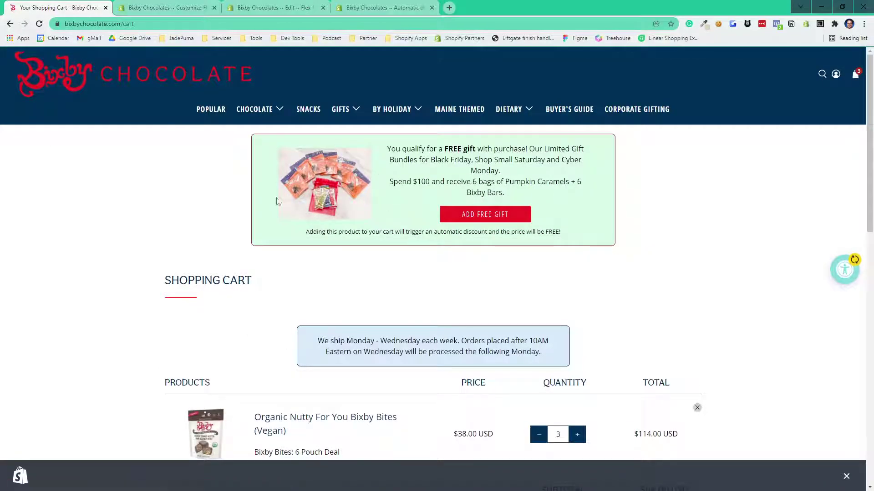
pyautogui.click(495, 215)
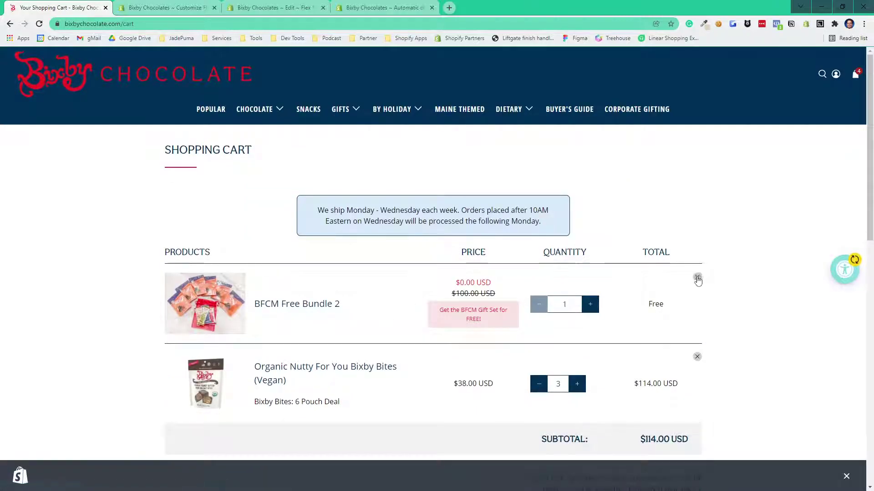
pyautogui.click(698, 278)
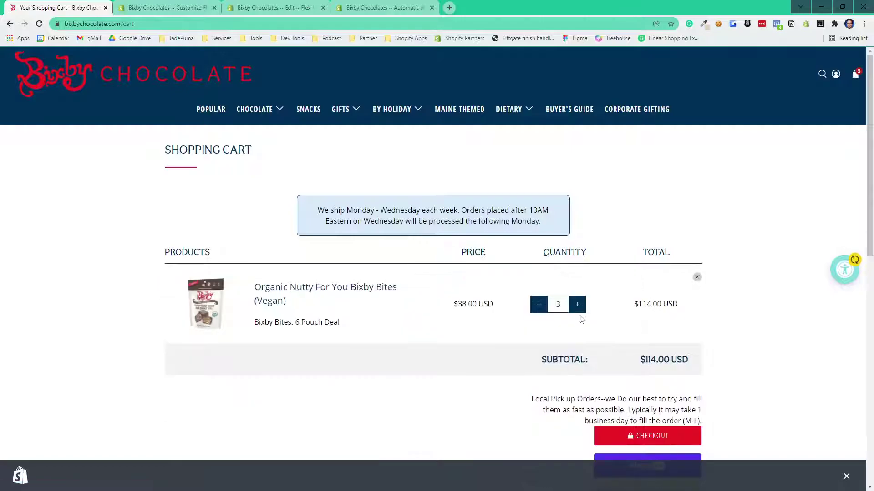
pyautogui.click(577, 305)
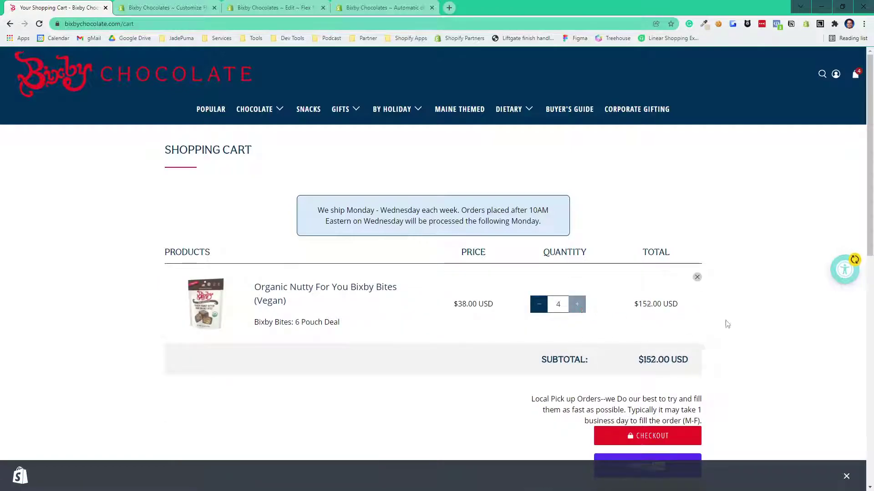
# Step: Add a 12-piece Fall Assorted Bonbon Collection from Bon Bons to the cart, declining the gift card
pyautogui.moveTo(258, 111)
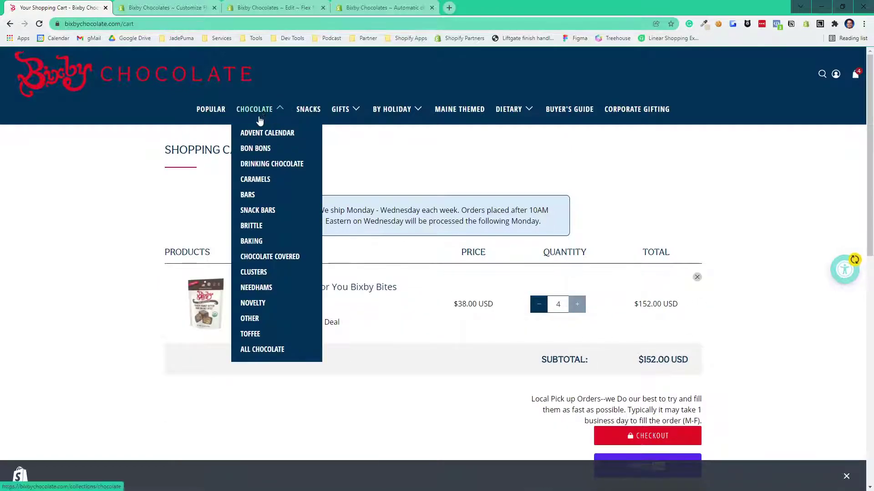
pyautogui.click(252, 152)
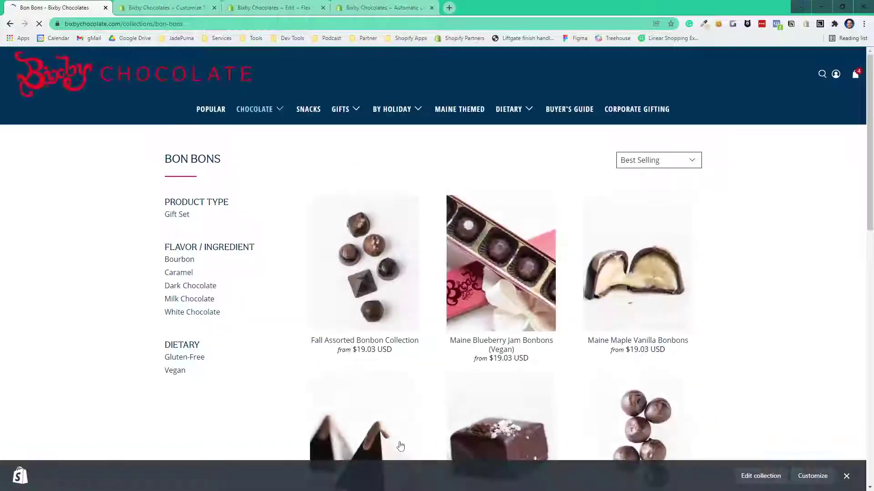
pyautogui.click(359, 341)
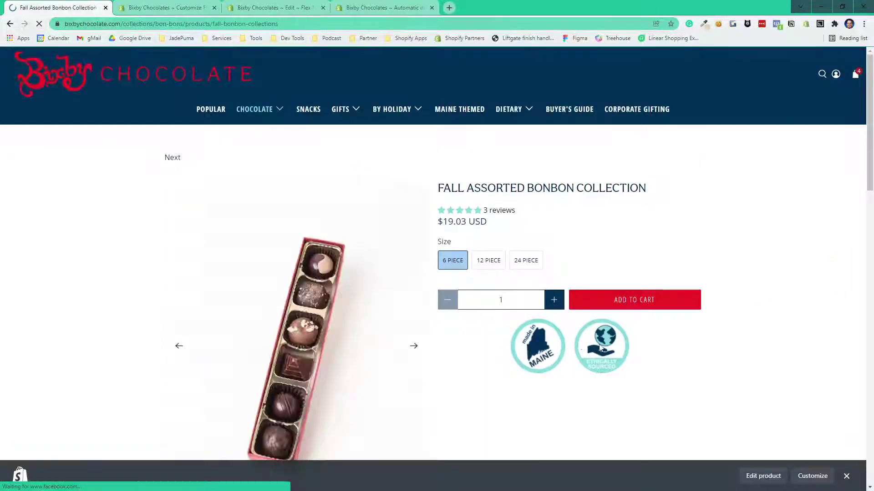
pyautogui.click(487, 266)
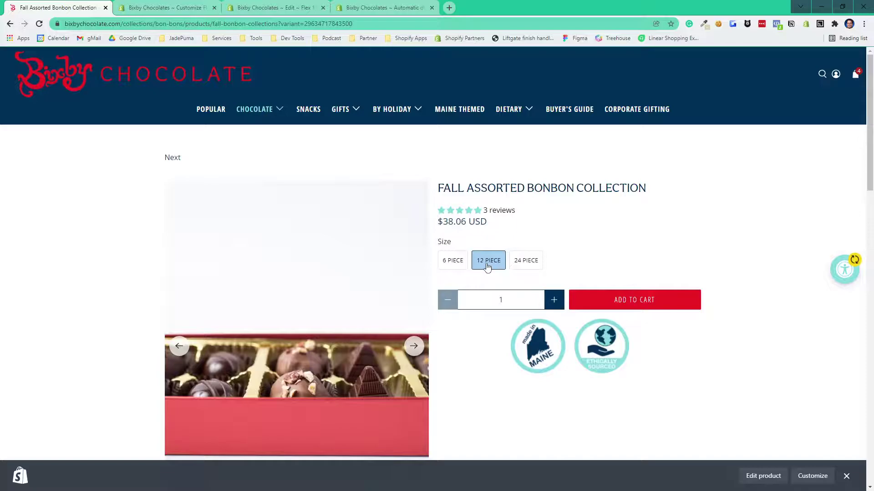
pyautogui.click(596, 299)
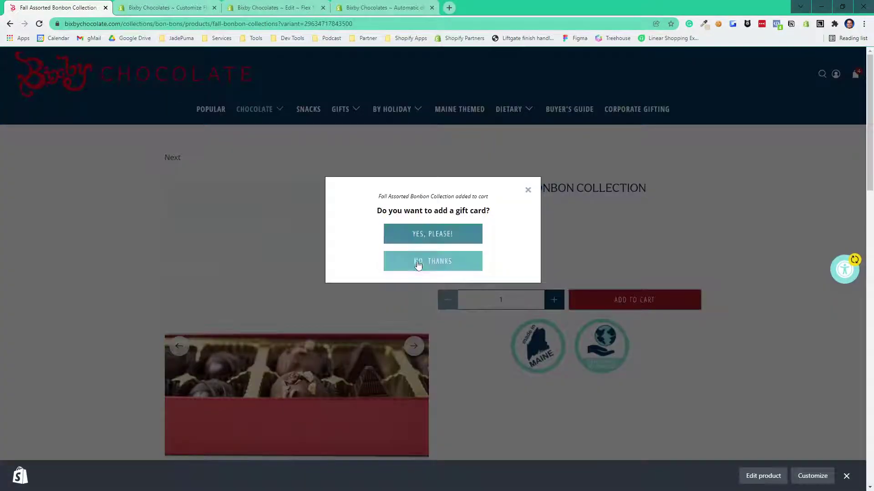
pyautogui.click(432, 261)
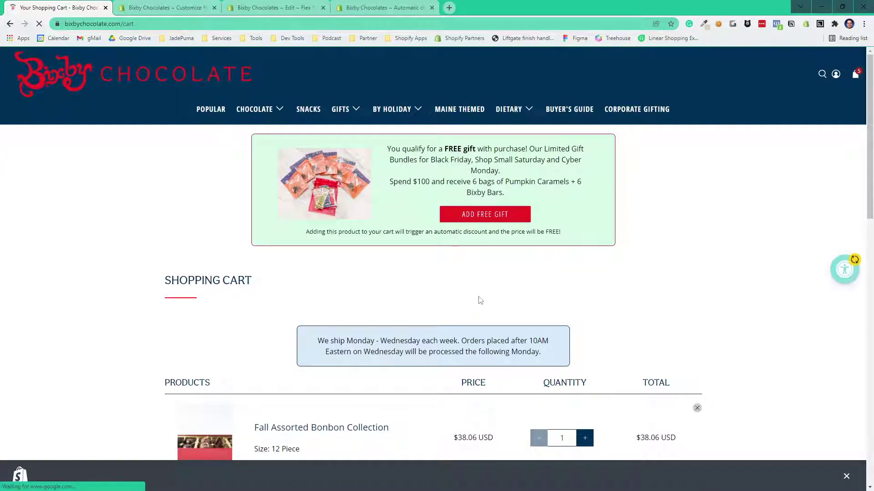
# Step: Raise the bonbon quantity to 2, bringing the subtotal to $228.12
pyautogui.scroll(-5, 478, 296)
pyautogui.scroll(4, 556, 232)
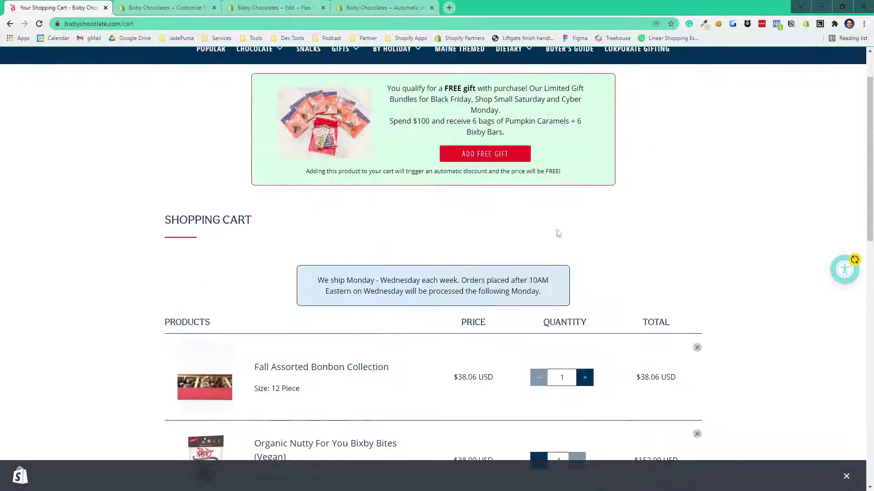
pyautogui.scroll(-3, 614, 296)
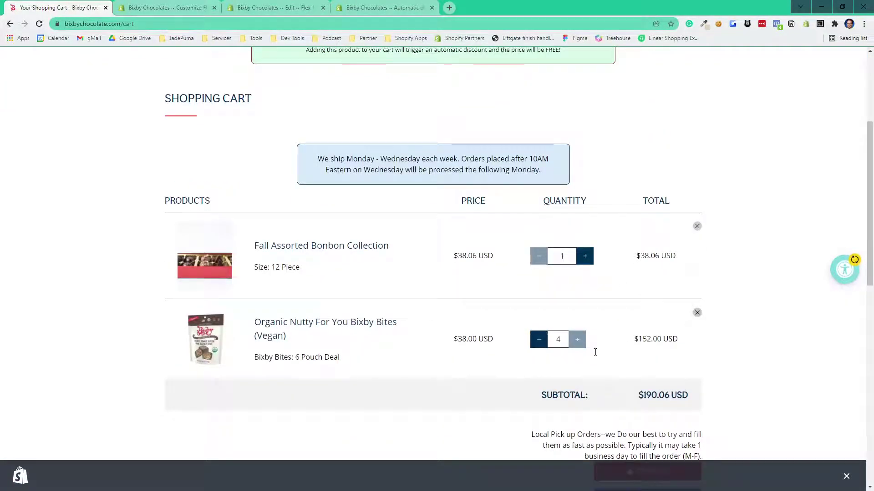
pyautogui.click(586, 257)
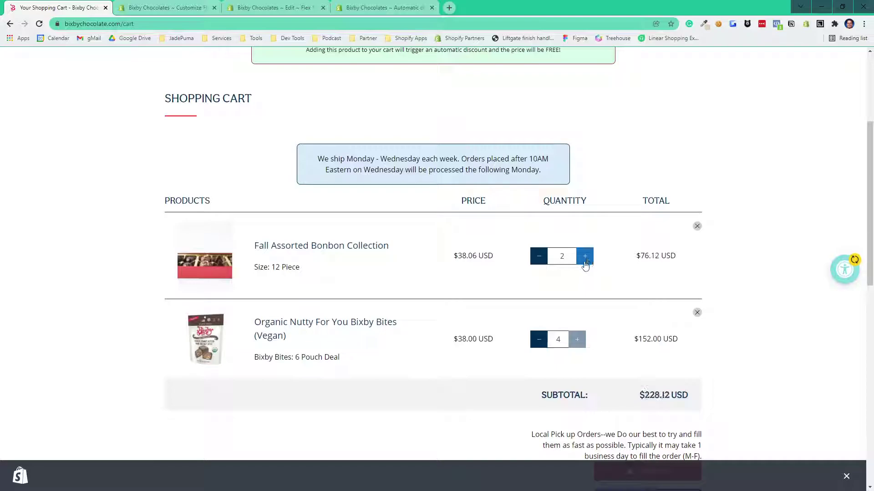
# Step: Reload the cart and add the $200-tier free gift bundle
pyautogui.click(39, 25)
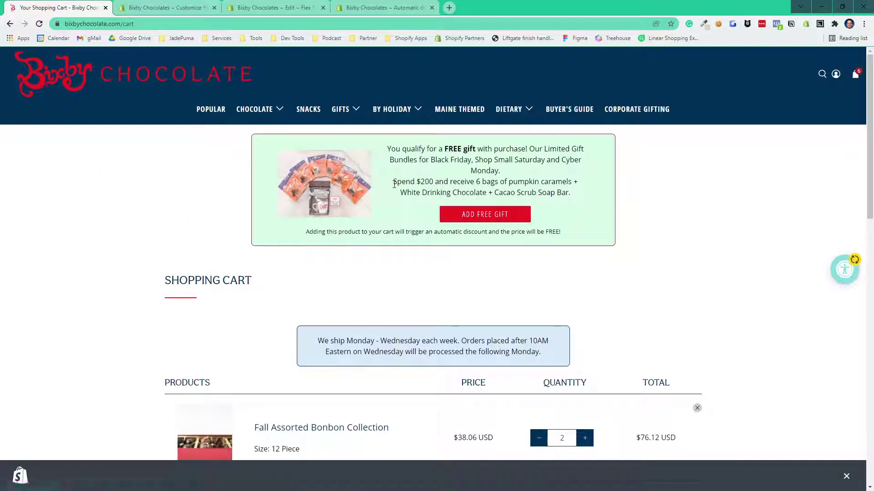
pyautogui.moveTo(415, 182); pyautogui.dragTo(436, 179)
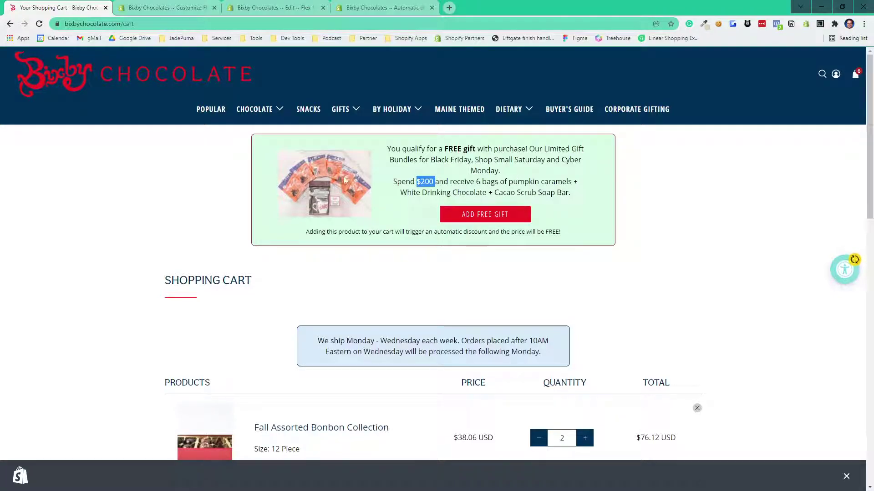
pyautogui.click(480, 221)
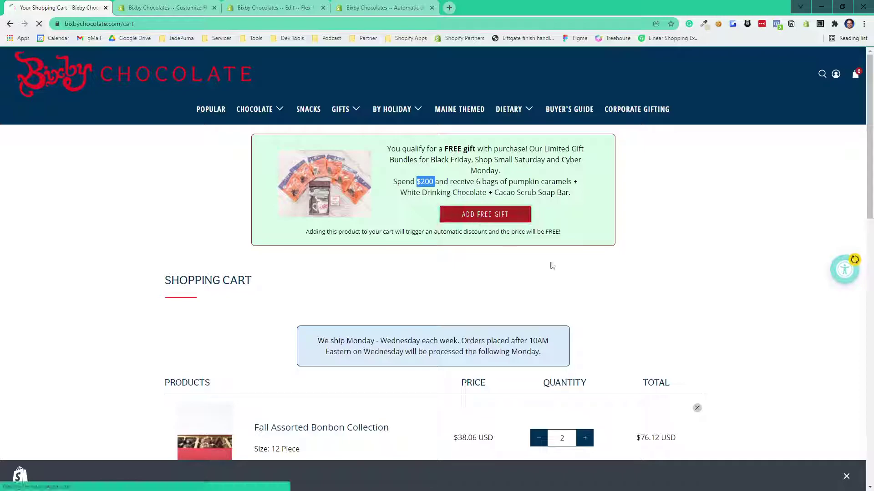
# Step: Remove BFCM Free Bundle 3 and raise the bonbons to 4 for a $304.24 subtotal
pyautogui.scroll(-1, 546, 260)
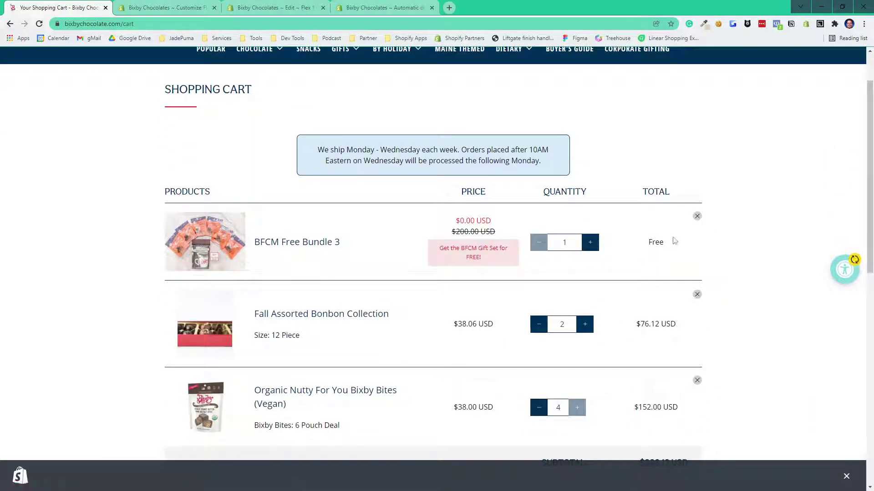
pyautogui.click(696, 216)
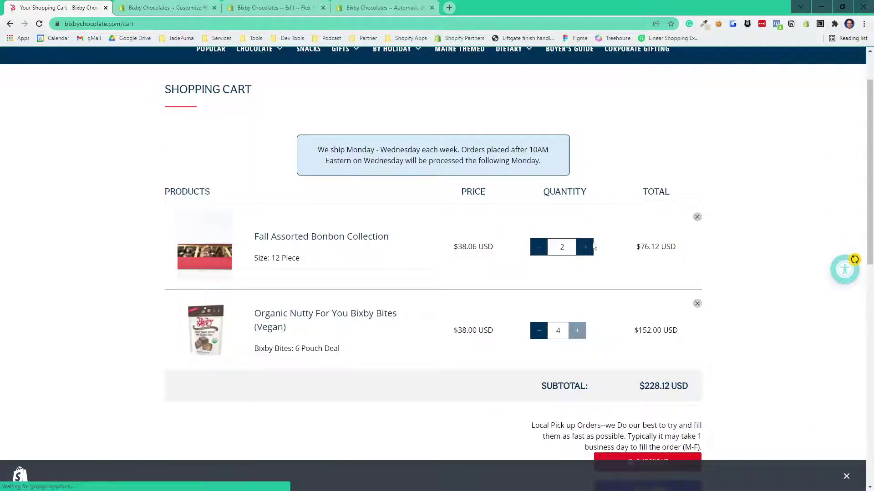
pyautogui.click(585, 250)
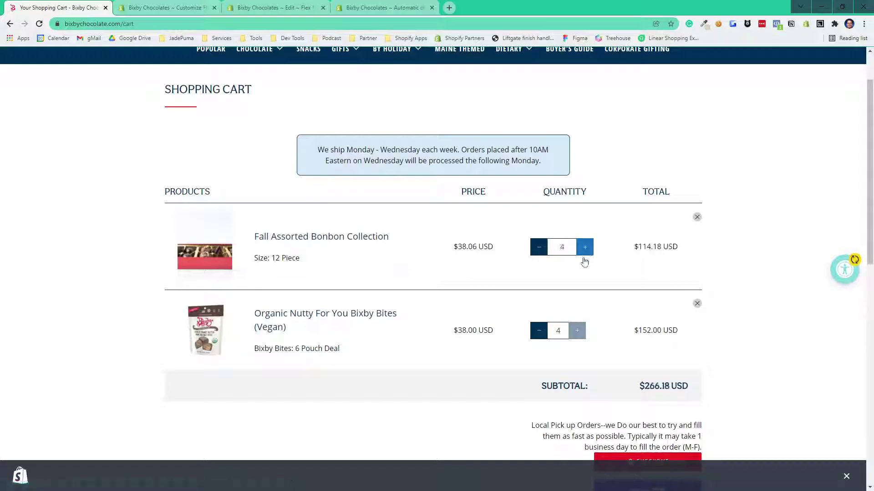
pyautogui.click(585, 250)
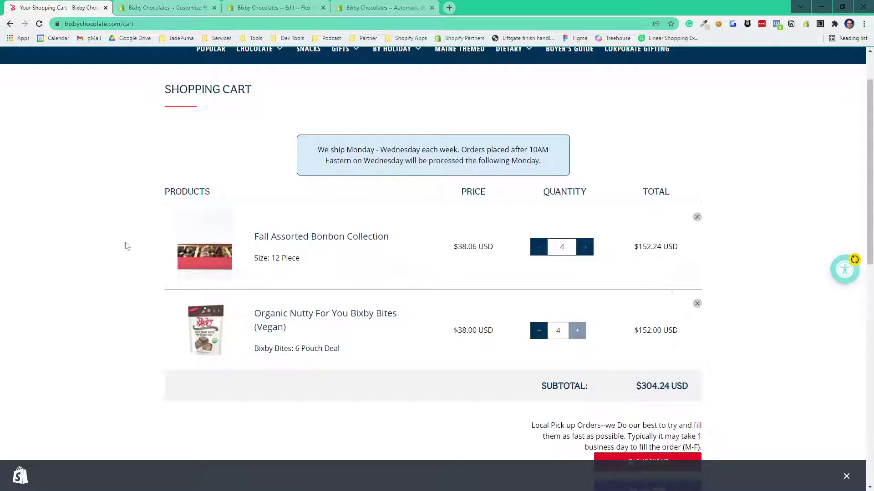
# Step: Reload the cart, add the $300-tier BFCM Free Bundle 4, and proceed to checkout
pyautogui.click(39, 24)
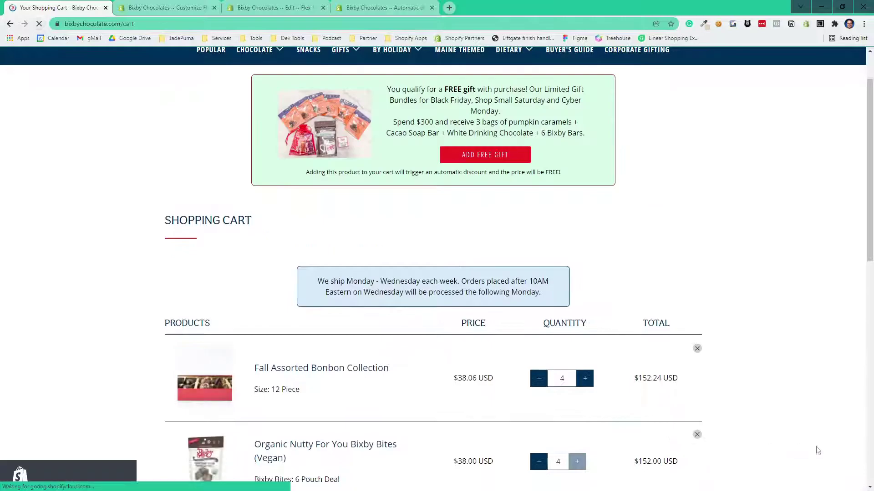
pyautogui.scroll(-5, 653, 335)
pyautogui.scroll(7, 637, 271)
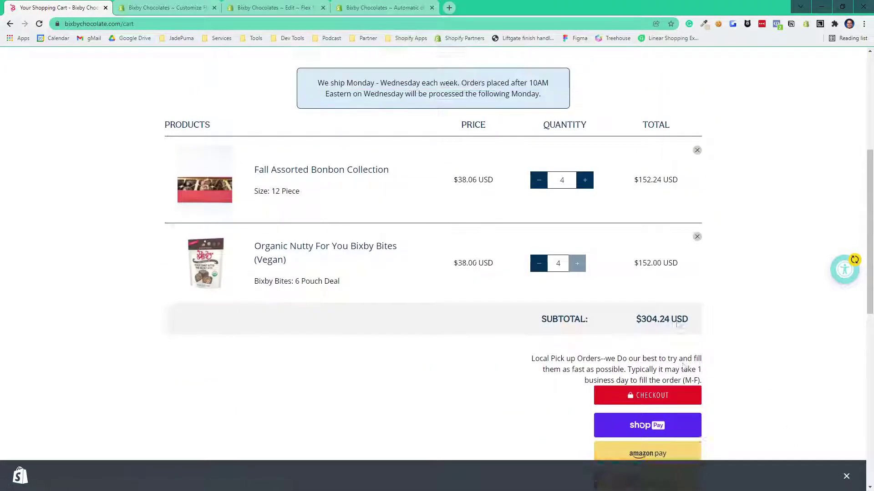
pyautogui.doubleClick(417, 182)
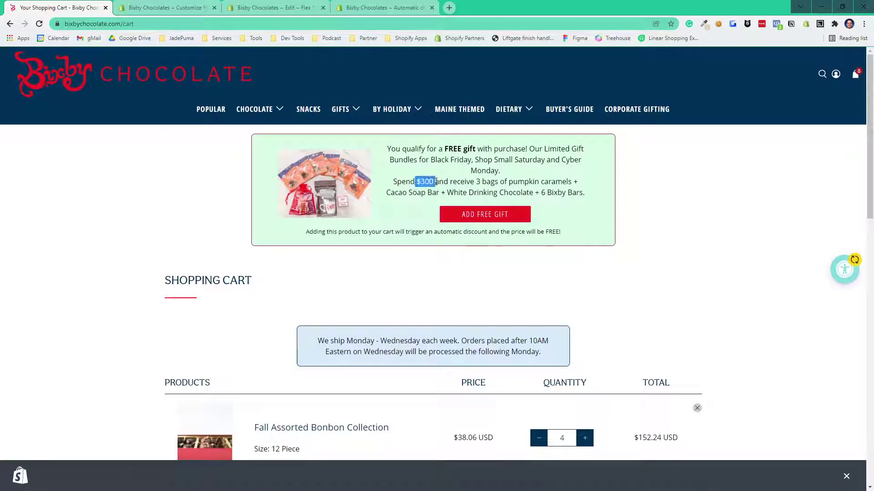
pyautogui.click(498, 215)
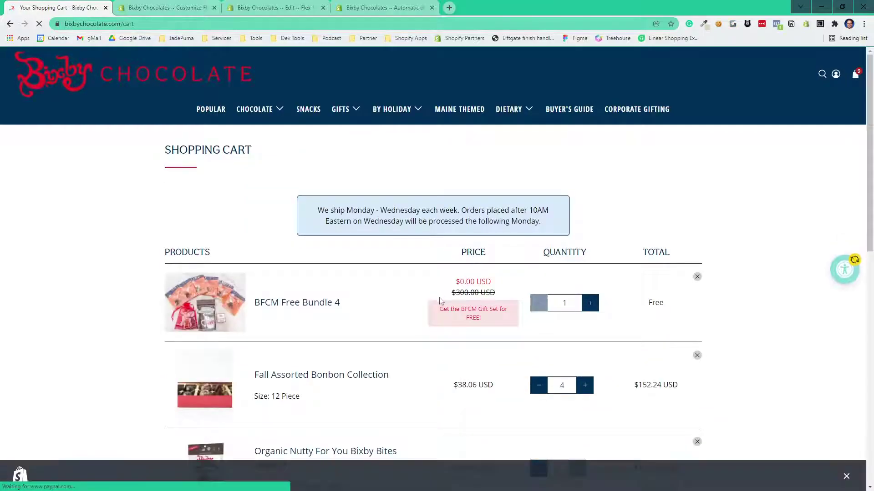
pyautogui.scroll(-4, 439, 296)
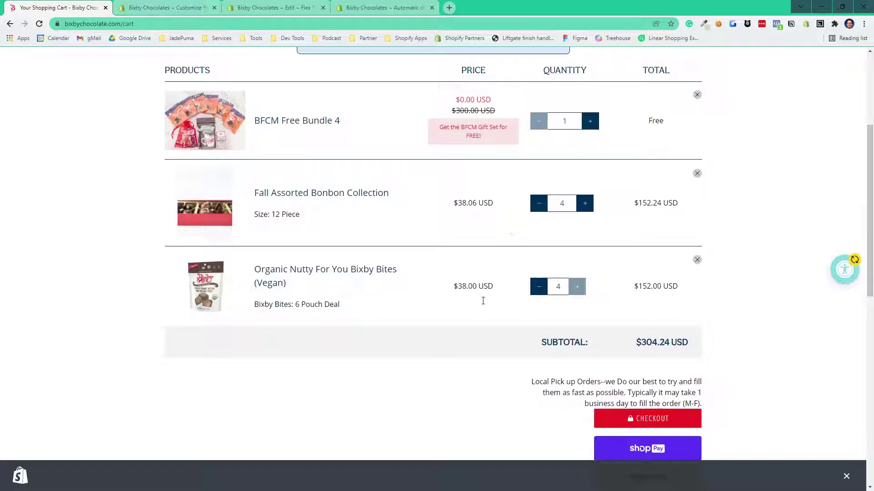
pyautogui.click(636, 423)
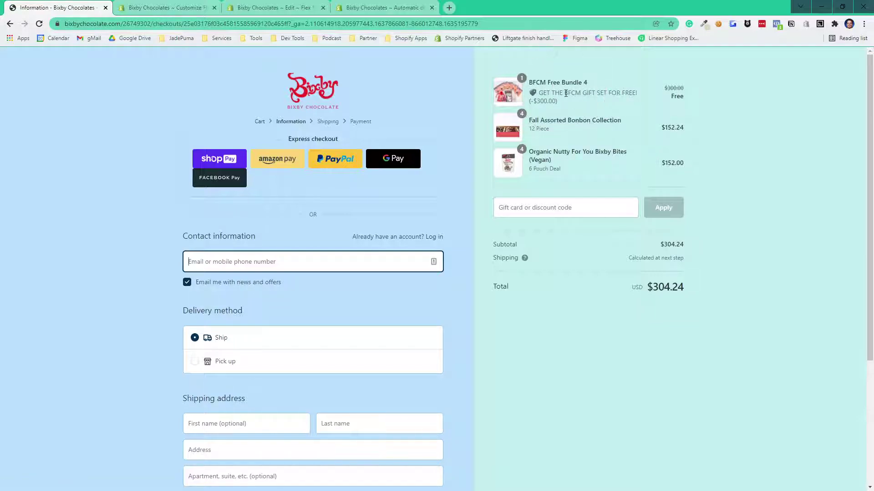
# Step: Switch to the 'Bixby Chocolates ~ Customize' theme editor tab showing the Gift with Purchase section
pyautogui.click(127, 10)
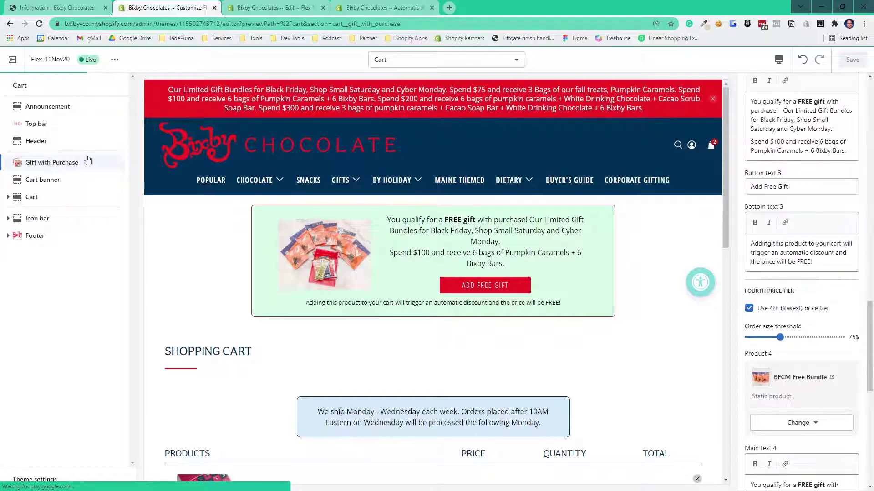
pyautogui.click(277, 9)
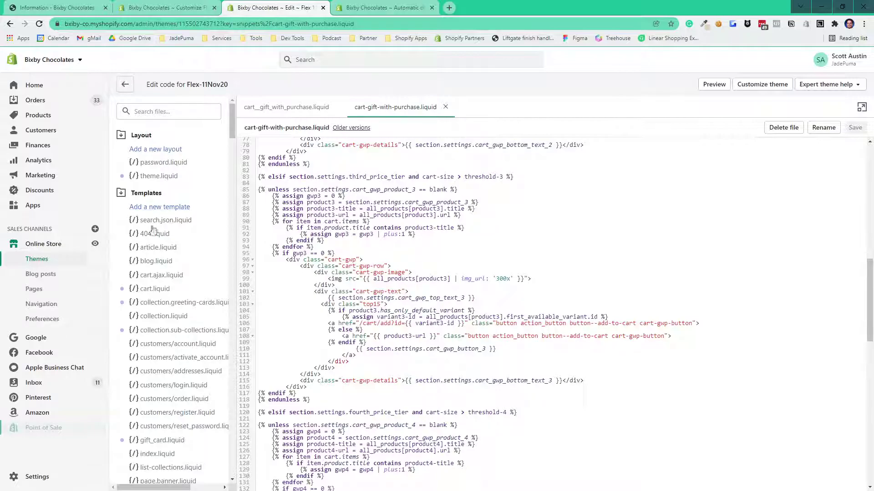
pyautogui.click(146, 293)
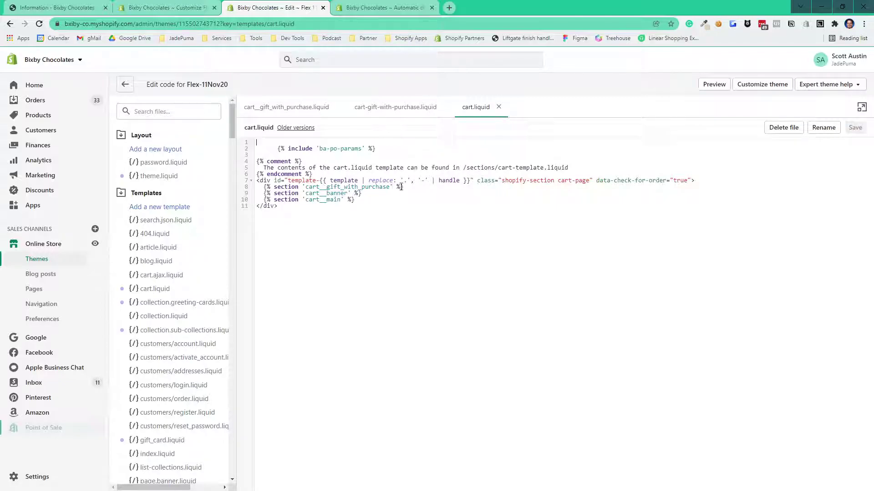
pyautogui.moveTo(404, 187); pyautogui.dragTo(264, 187)
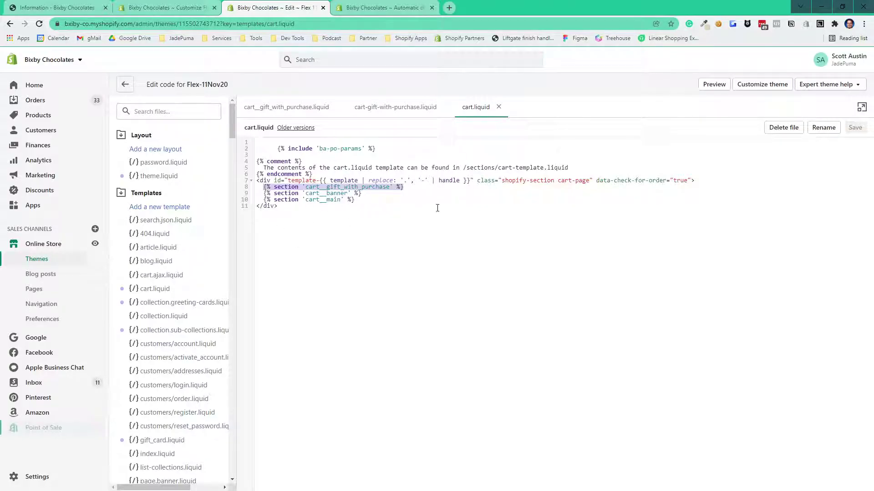
pyautogui.click(177, 9)
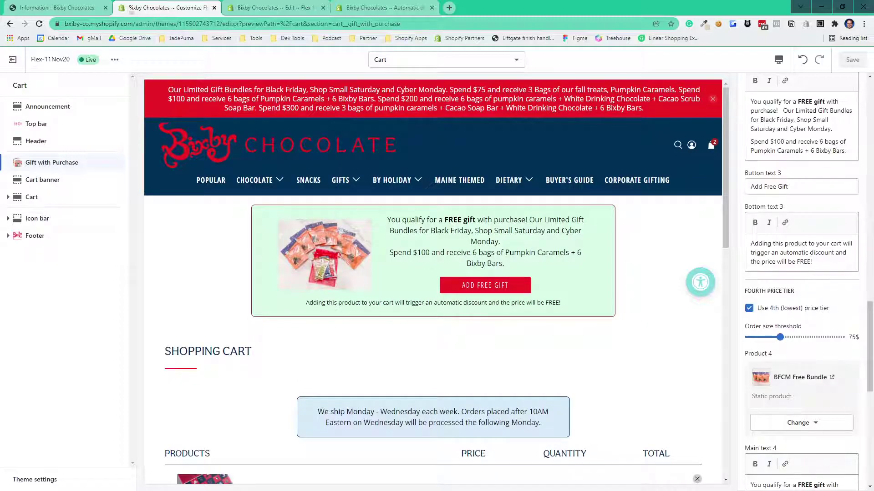
# Step: Return from checkout to the cart and remove BFCM Free Bundle 4
pyautogui.click(64, 7)
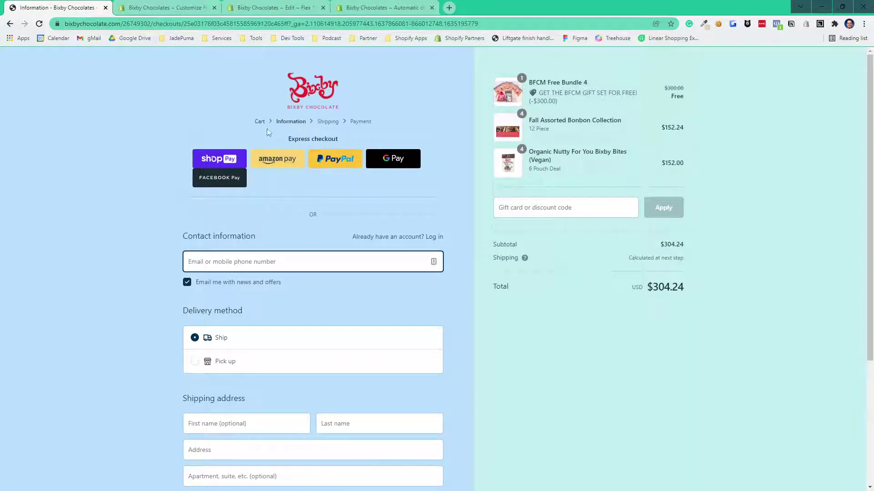
pyautogui.click(259, 122)
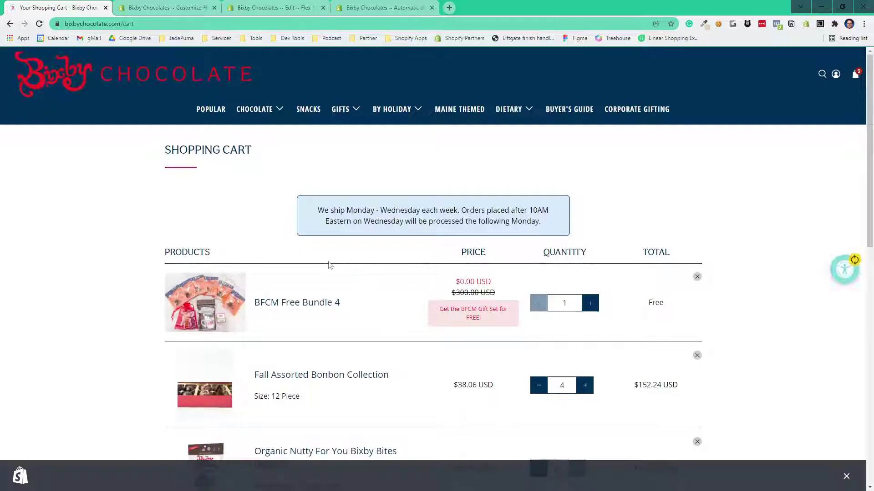
pyautogui.click(697, 277)
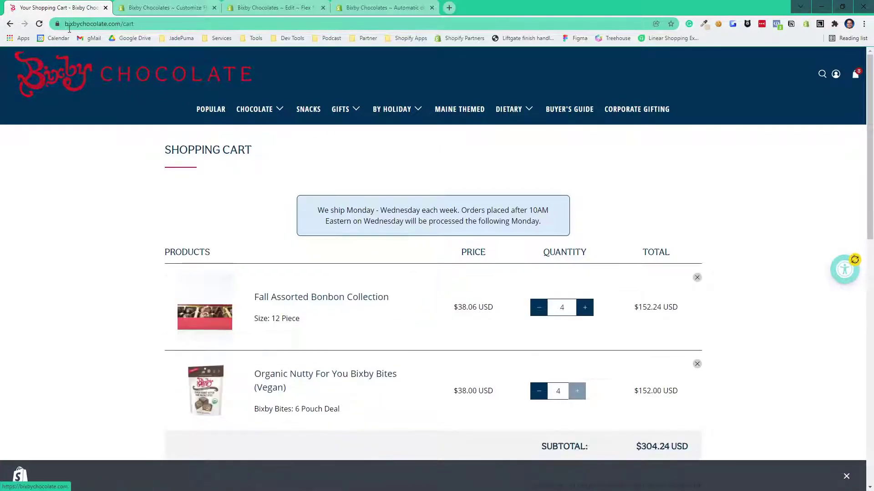
# Step: Preview the cart's $300 gift banner in mobile layout via developer tools, then return to desktop view
pyautogui.rightClick(67, 243)
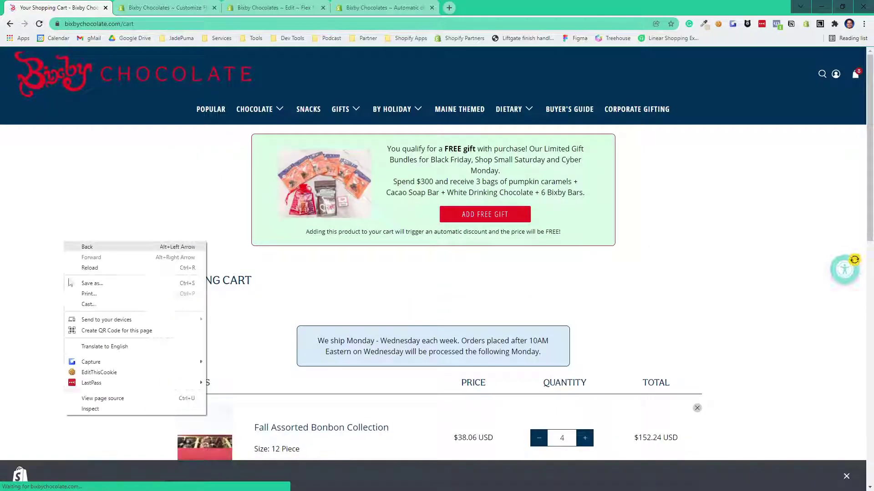
pyautogui.click(90, 408)
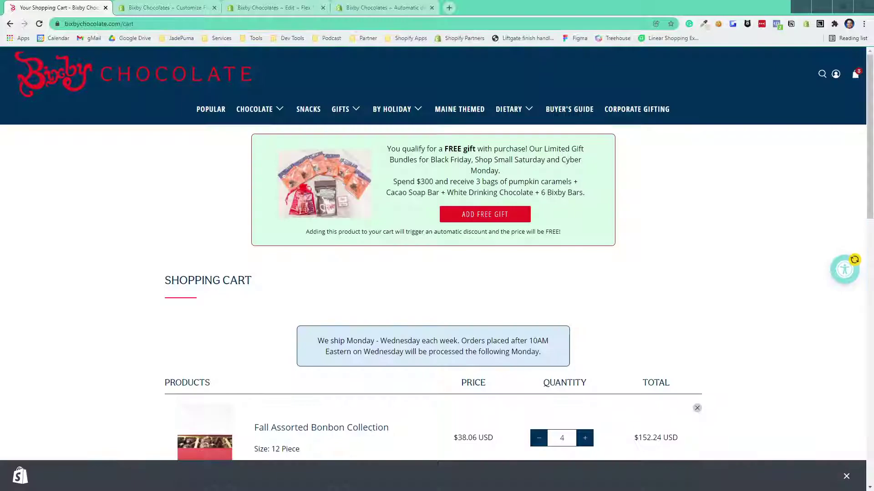
pyautogui.hotkey('ctrl', 'shift', 'm')
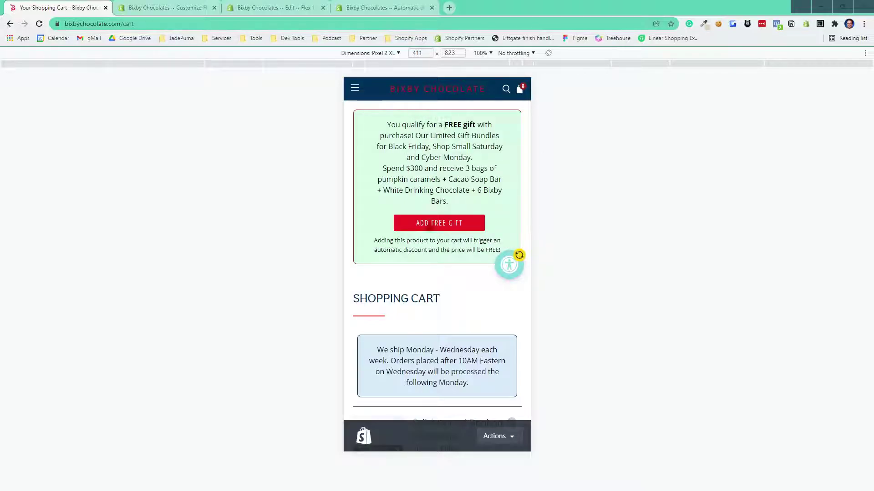
pyautogui.scroll(-5, 430, 225)
pyautogui.scroll(5, 430, 224)
pyautogui.hotkey('ctrl', 'shift', 'm')
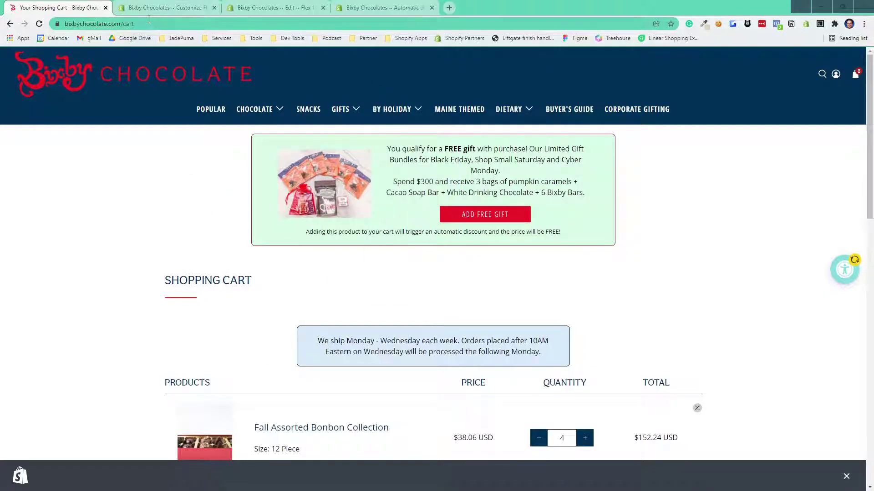
# Step: In the theme editor, select Cart, then the Gift with Purchase section showing the 300$ Bundle 4 tier
pyautogui.click(168, 6)
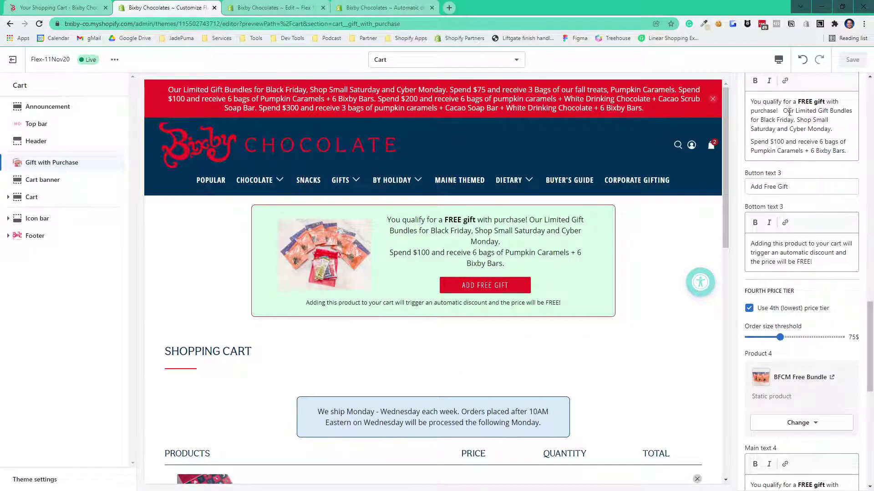
pyautogui.scroll(20, 780, 332)
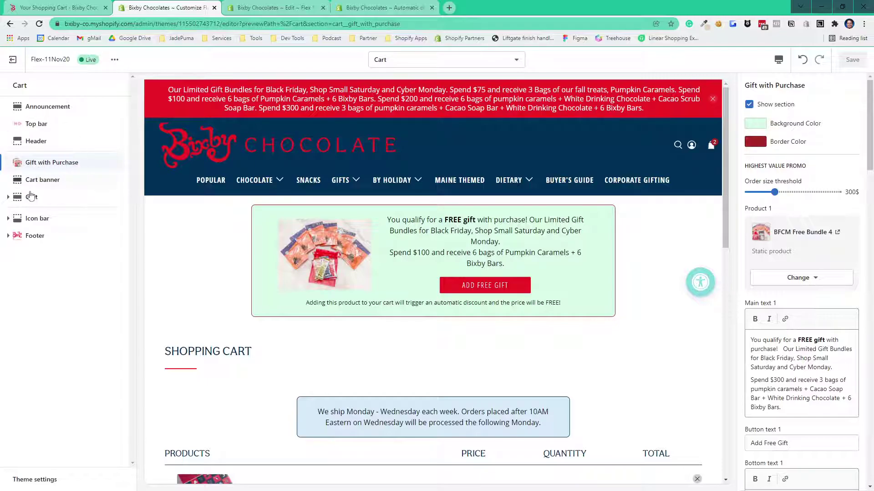
pyautogui.click(31, 197)
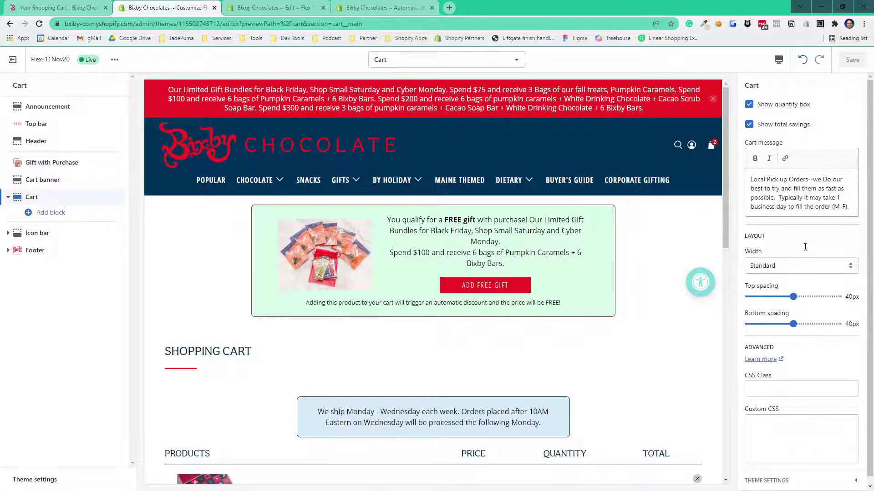
pyautogui.click(43, 164)
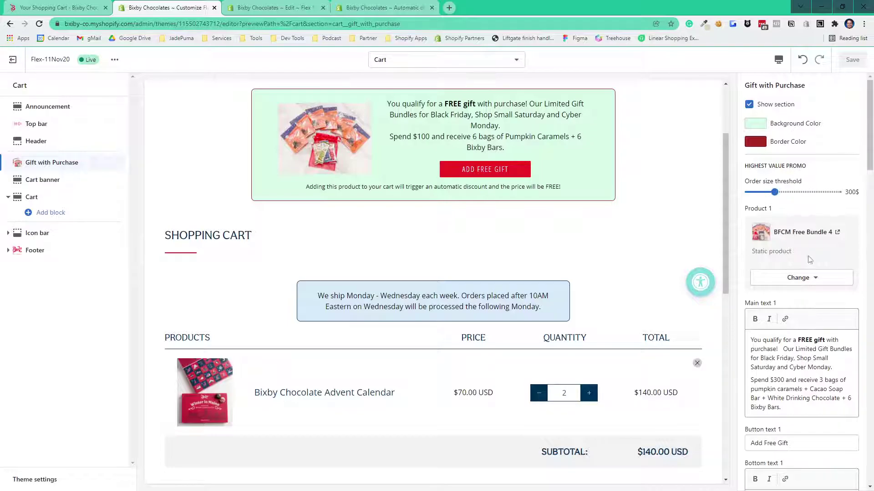
# Step: Review the first tier's Add Free Gift button text and its Bottom text 1 message
pyautogui.scroll(-3, 793, 367)
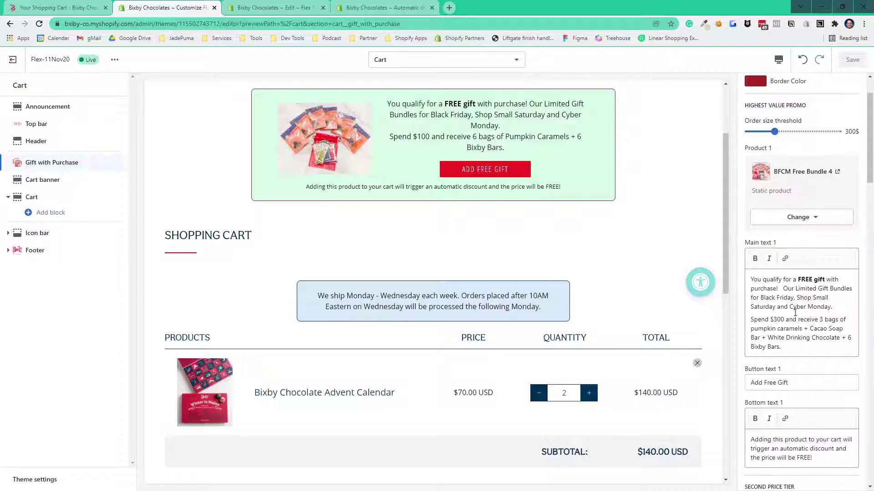
pyautogui.tripleClick(799, 322)
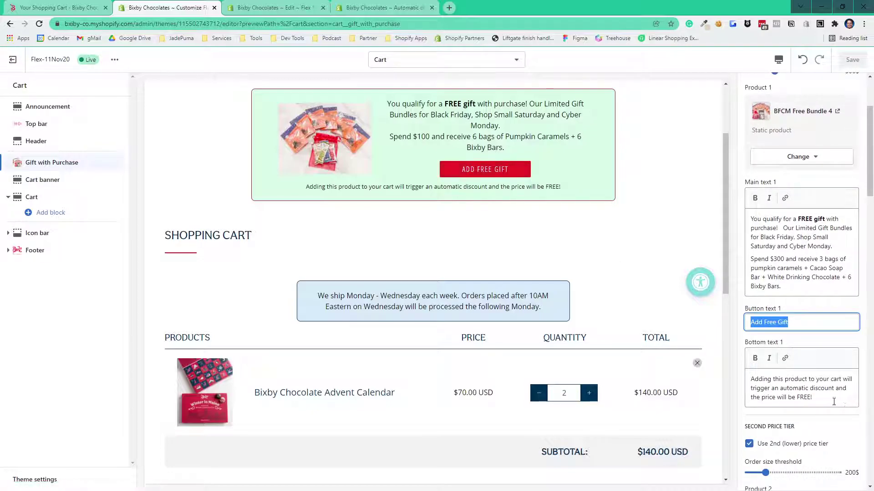
pyautogui.moveTo(838, 402); pyautogui.dragTo(440, 167)
pyautogui.moveTo(581, 189); pyautogui.dragTo(300, 186)
# Step: Scroll through the remaining gift tiers, from 300$ down to 75$, to the Layout spacing settings
pyautogui.scroll(-3, 764, 327)
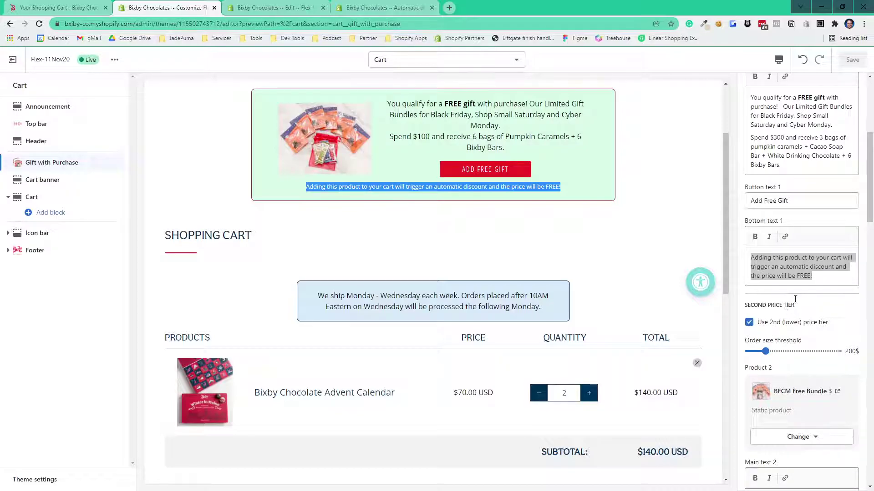
pyautogui.scroll(5, 755, 226)
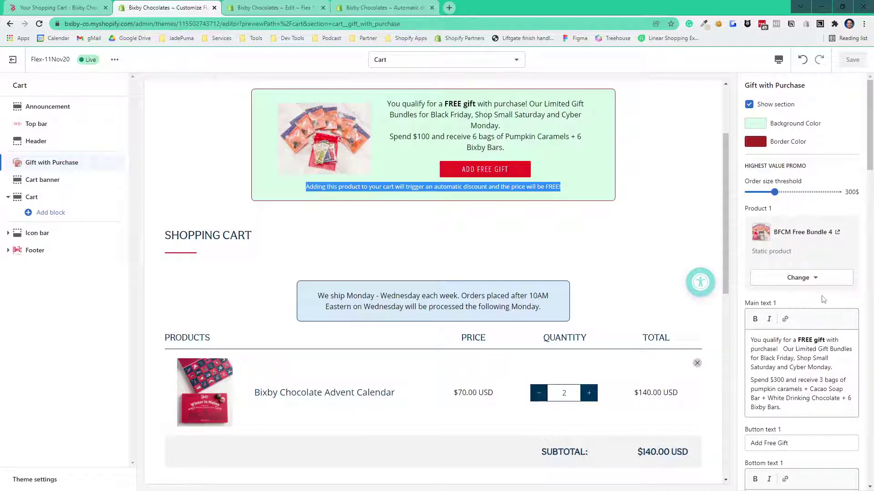
pyautogui.scroll(-8, 823, 300)
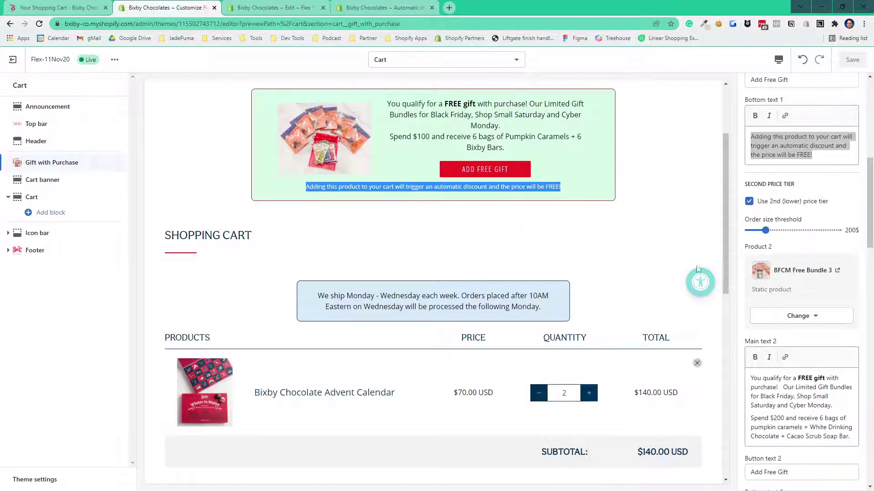
pyautogui.scroll(-6, 815, 295)
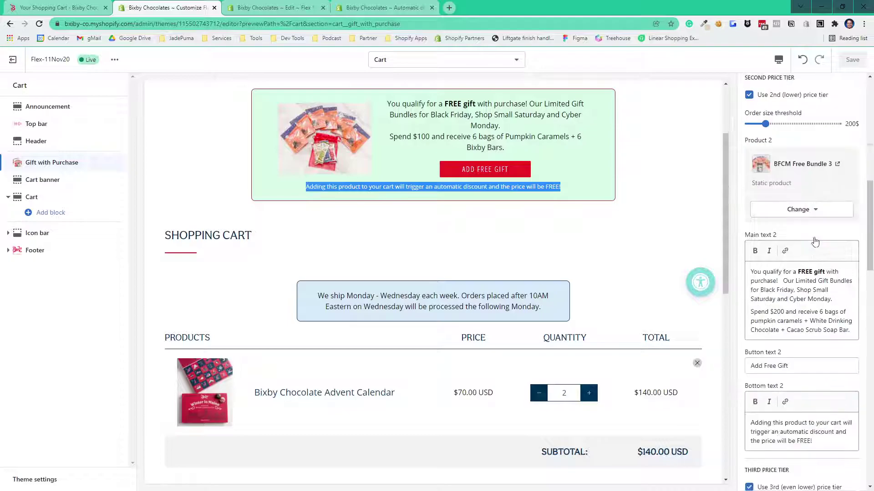
pyautogui.scroll(-10, 814, 238)
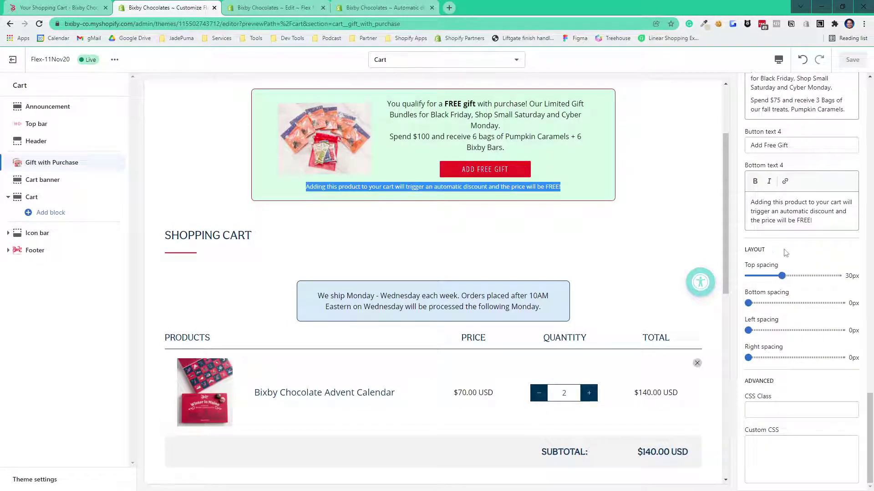
# Step: Return the section's right spacing from 27px to 0px and scroll the settings back to the top
pyautogui.click(779, 358)
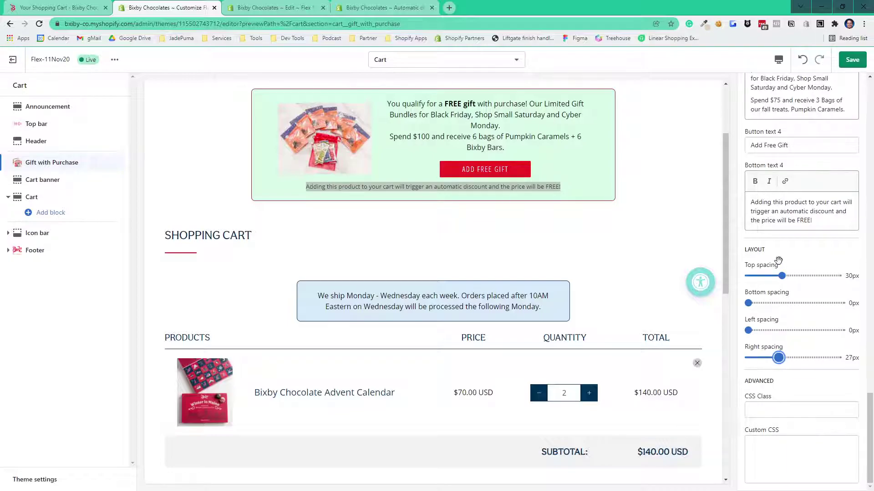
pyautogui.moveTo(779, 261); pyautogui.dragTo(743, 360)
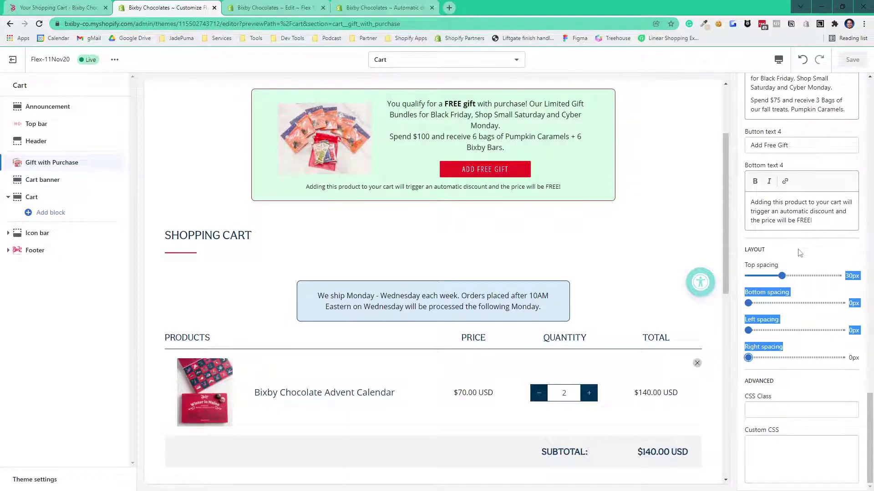
pyautogui.click(772, 258)
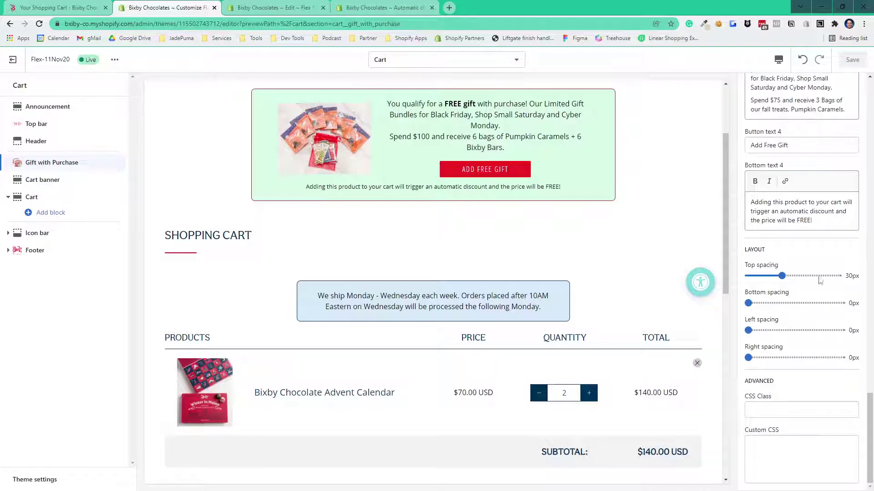
pyautogui.scroll(20, 780, 337)
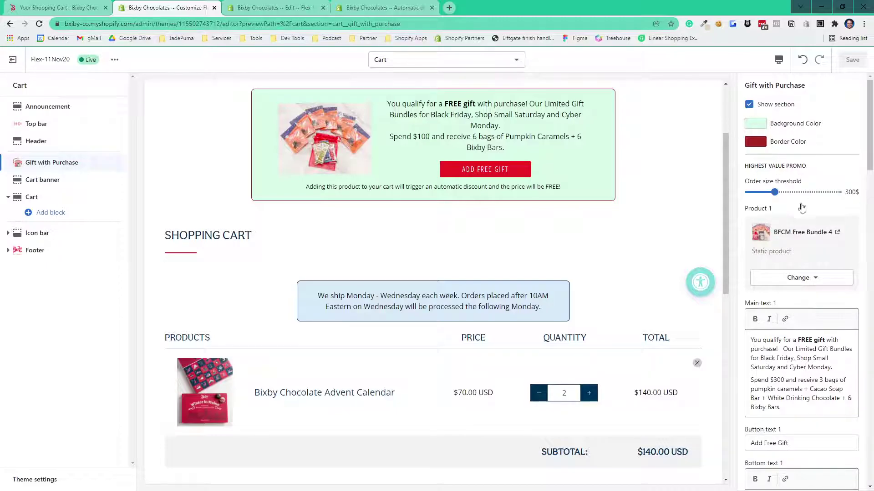
# Step: Scroll through the Gift with Purchase tiers, including the 300$ tier's bundle description
pyautogui.scroll(-6, 795, 379)
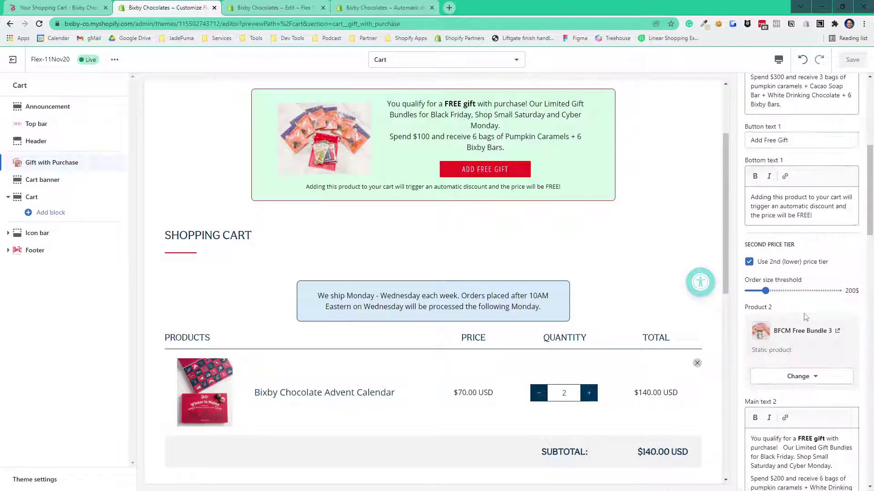
pyautogui.scroll(6, 796, 319)
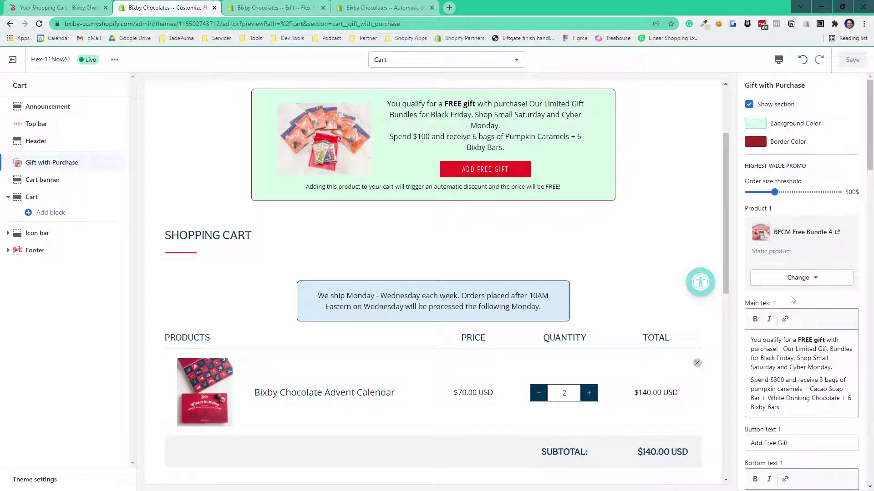
pyautogui.scroll(-20, 791, 300)
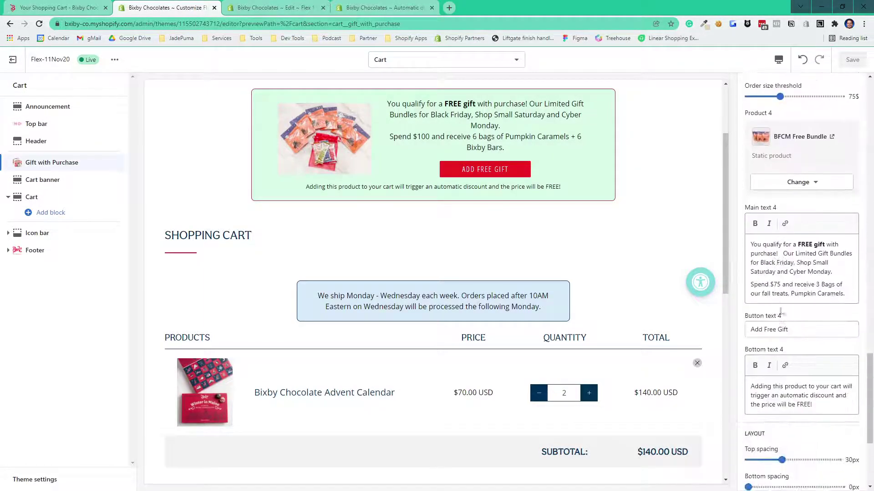
pyautogui.scroll(-4, 769, 380)
pyautogui.scroll(4, 769, 381)
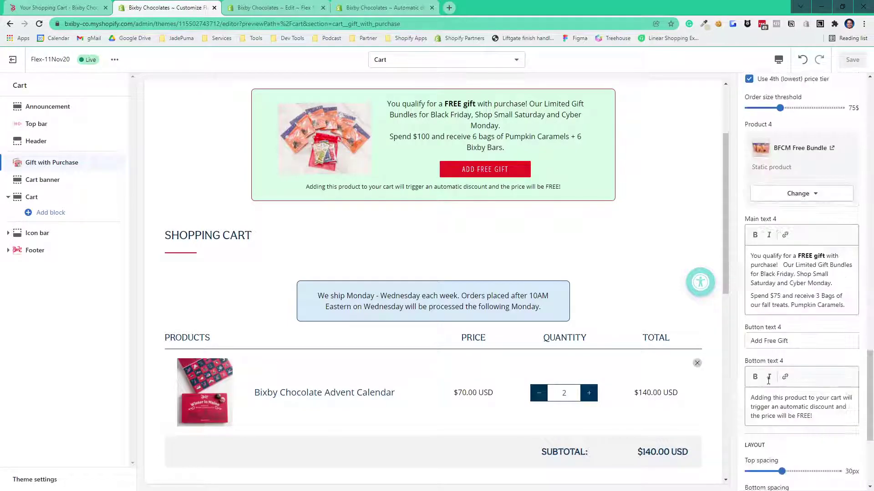
pyautogui.scroll(20, 768, 380)
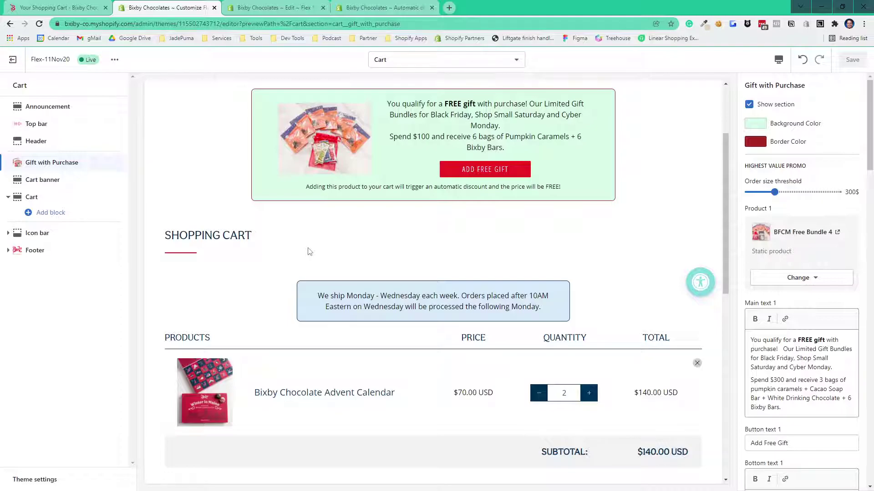
# Step: Highlight the gift-with-purchase section line (line 8) in cart.liquid, then open cart__gift_with_purchase.liquid
pyautogui.click(279, 8)
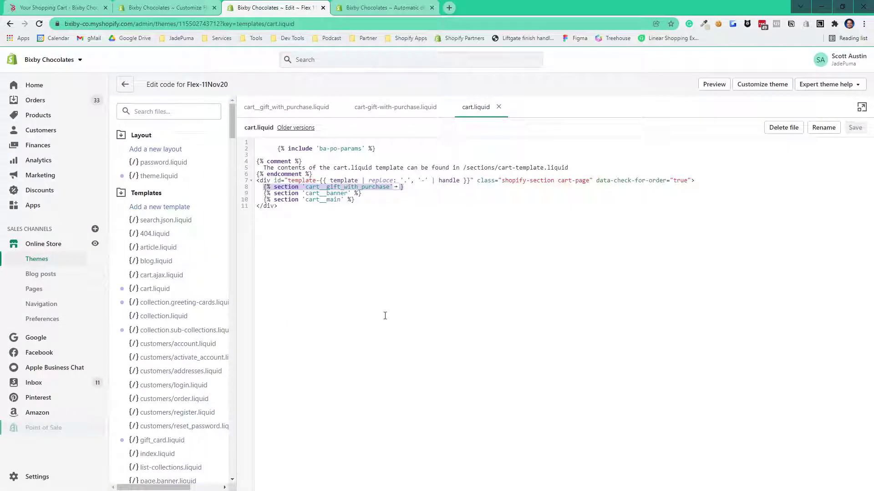
pyautogui.click(403, 189)
pyautogui.moveTo(408, 190); pyautogui.dragTo(242, 191)
pyautogui.click(270, 112)
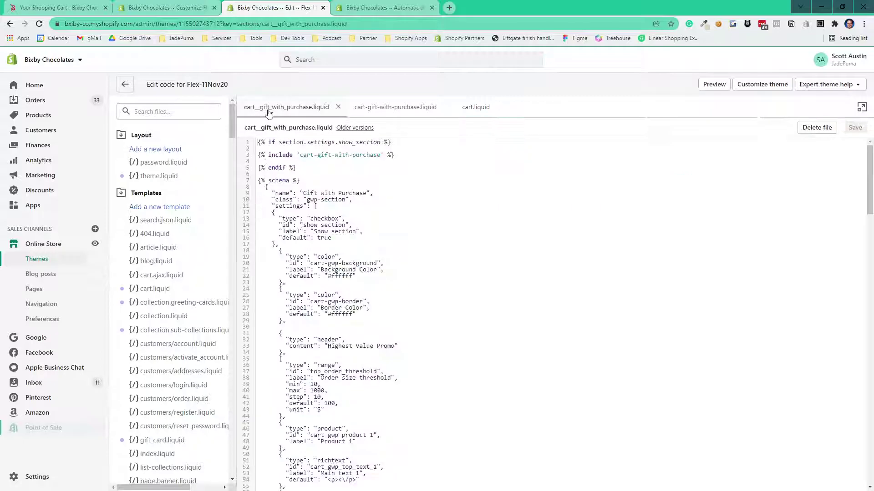
pyautogui.click(393, 156)
pyautogui.keyDown('shift'); pyautogui.click(258, 156); pyautogui.keyUp('shift')
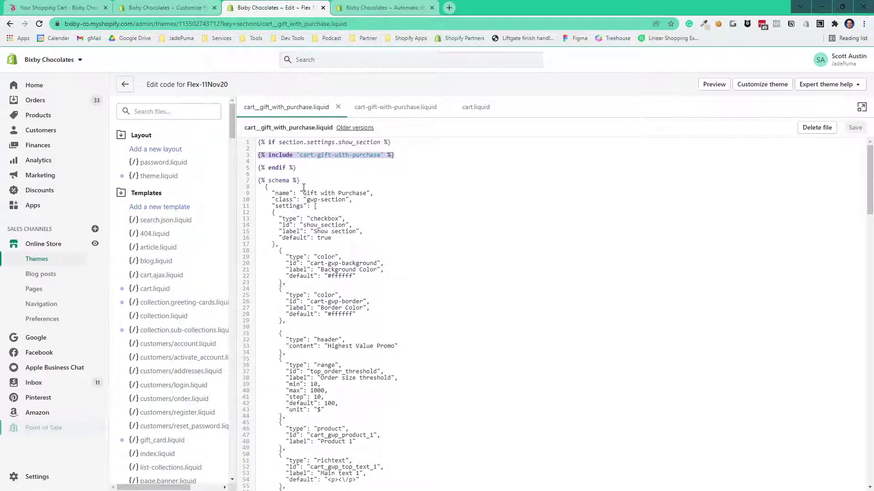
pyautogui.moveTo(303, 188); pyautogui.dragTo(339, 477)
pyautogui.scroll(-10, 339, 155)
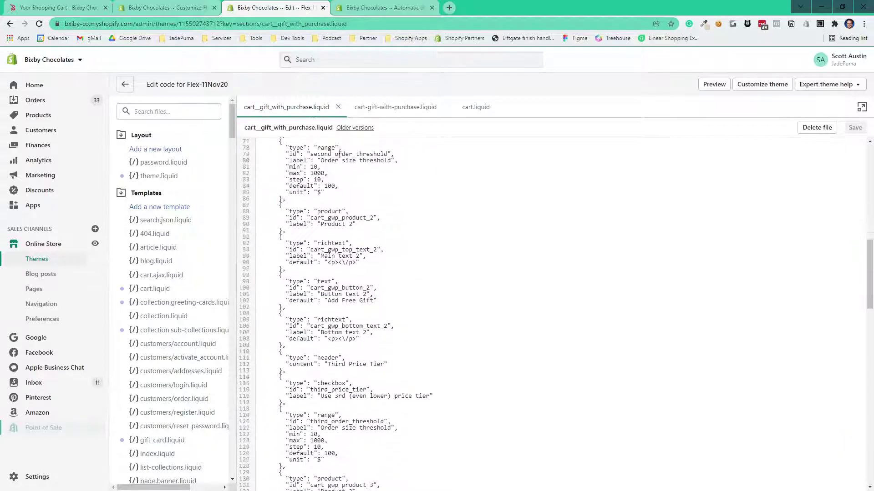
pyautogui.click(169, 8)
pyautogui.moveTo(811, 118); pyautogui.dragTo(816, 451)
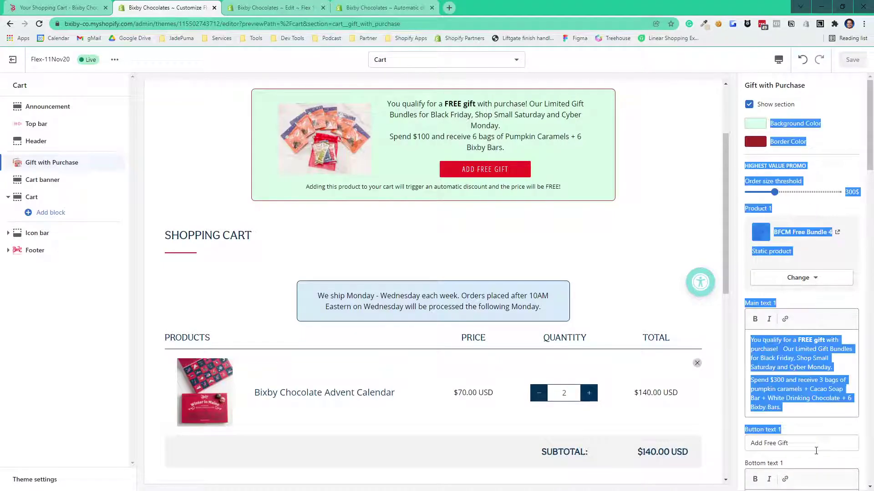
pyautogui.click(273, 8)
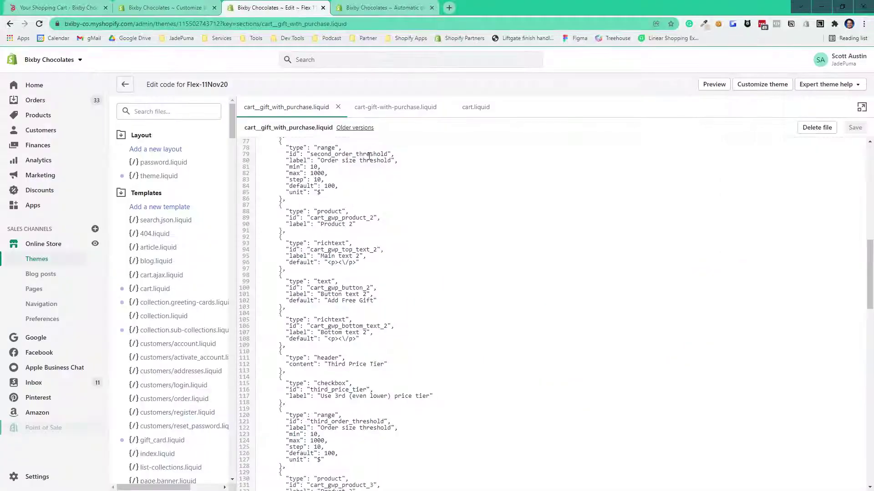
pyautogui.scroll(15, 369, 156)
pyautogui.moveTo(416, 175); pyautogui.dragTo(474, 460)
pyautogui.click(474, 460)
pyautogui.scroll(-9, 437, 318)
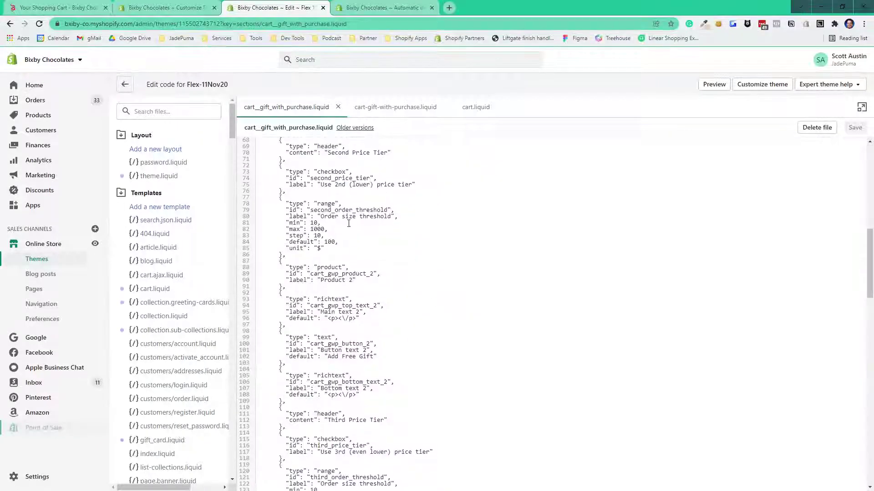
pyautogui.scroll(-10, 349, 223)
pyautogui.scroll(5, 348, 223)
pyautogui.hotkey('ctrl', 'u')
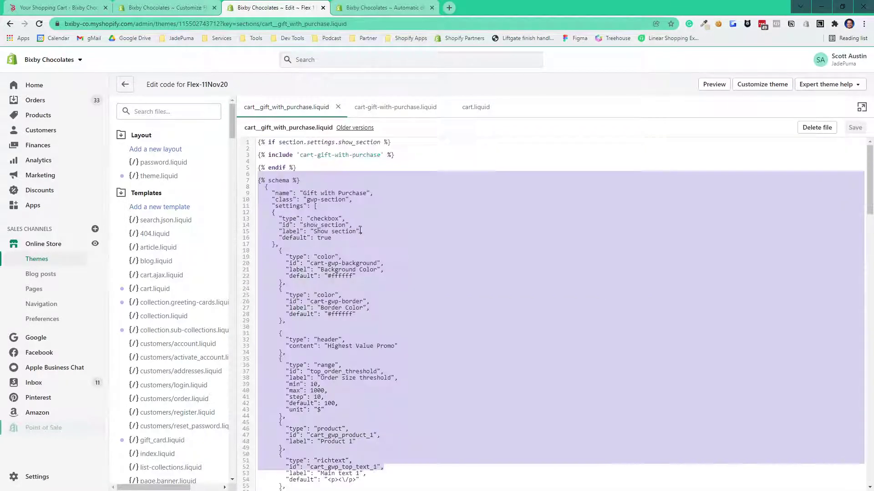
pyautogui.moveTo(394, 144); pyautogui.dragTo(249, 145)
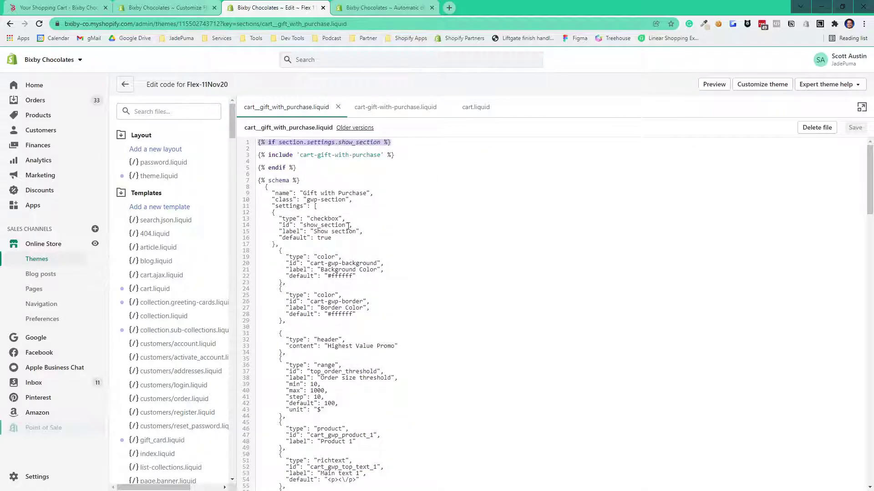
pyautogui.moveTo(348, 225); pyautogui.dragTo(300, 226)
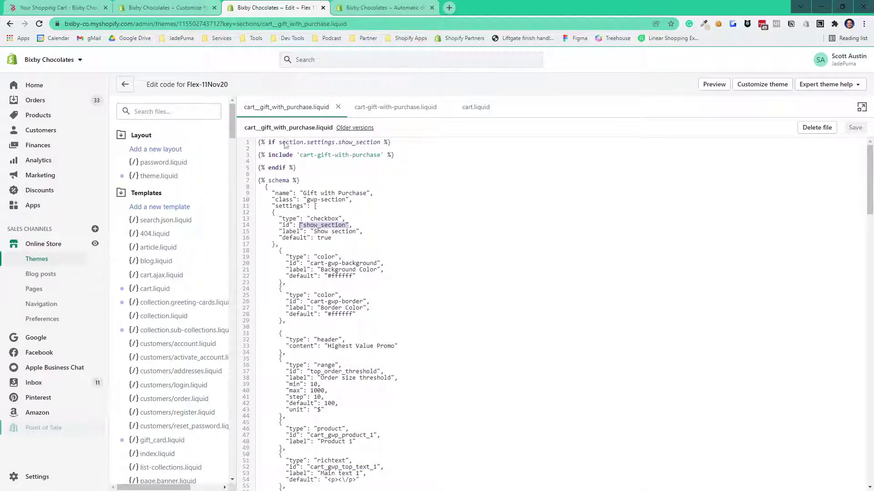
pyautogui.moveTo(279, 143); pyautogui.dragTo(407, 147)
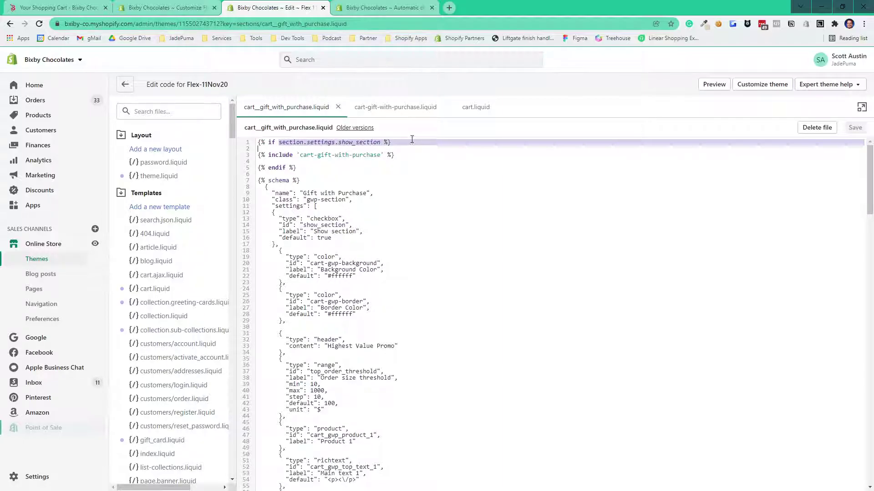
pyautogui.moveTo(394, 155); pyautogui.dragTo(255, 162)
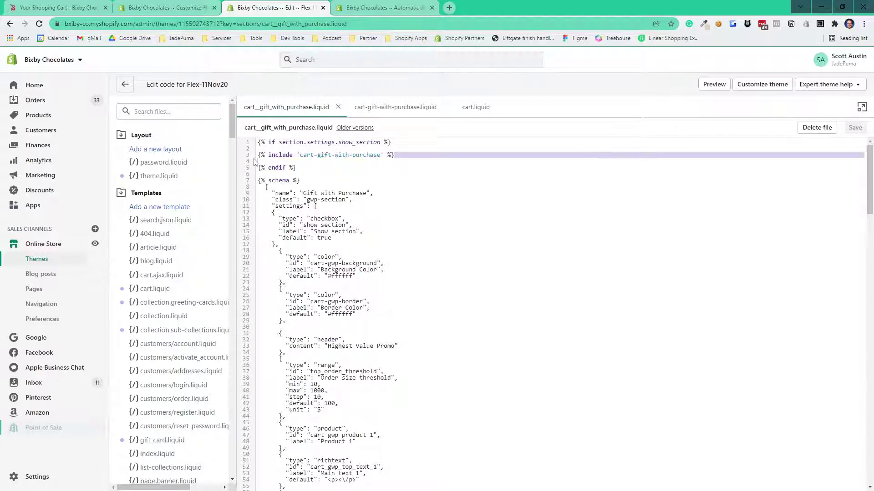
# Step: Inspect the cart size and threshold assignments in the cart-gift-with-purchase.liquid snippet
pyautogui.click(377, 109)
pyautogui.scroll(10, 396, 244)
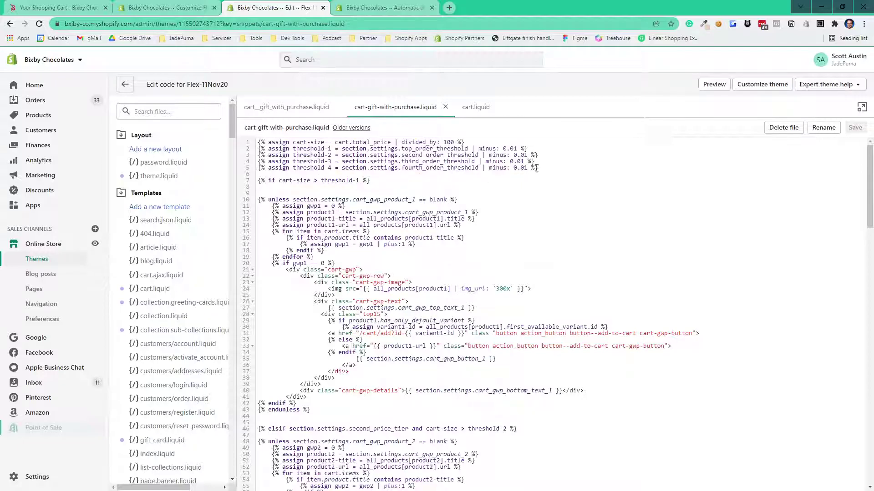
pyautogui.moveTo(536, 168); pyautogui.dragTo(258, 138)
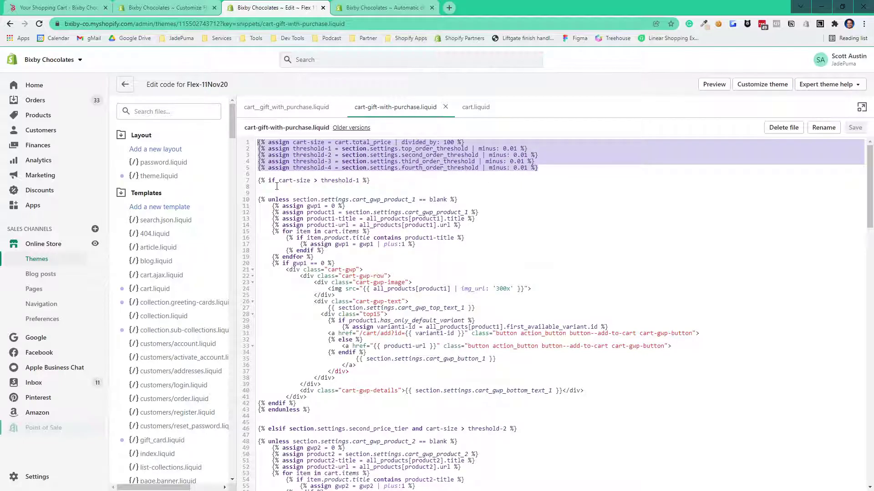
pyautogui.moveTo(278, 181); pyautogui.dragTo(317, 181)
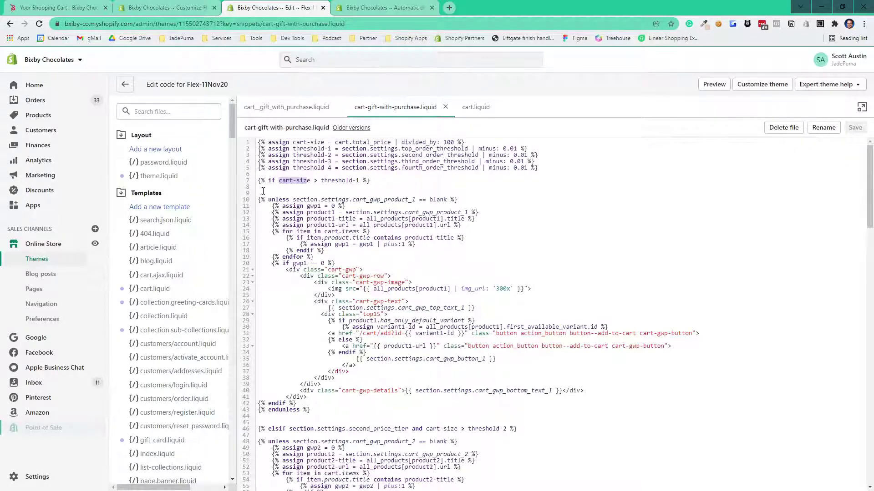
# Step: Compare the customizer's gift settings with the snippet code, ending on the storefront shopping cart
pyautogui.click(54, 8)
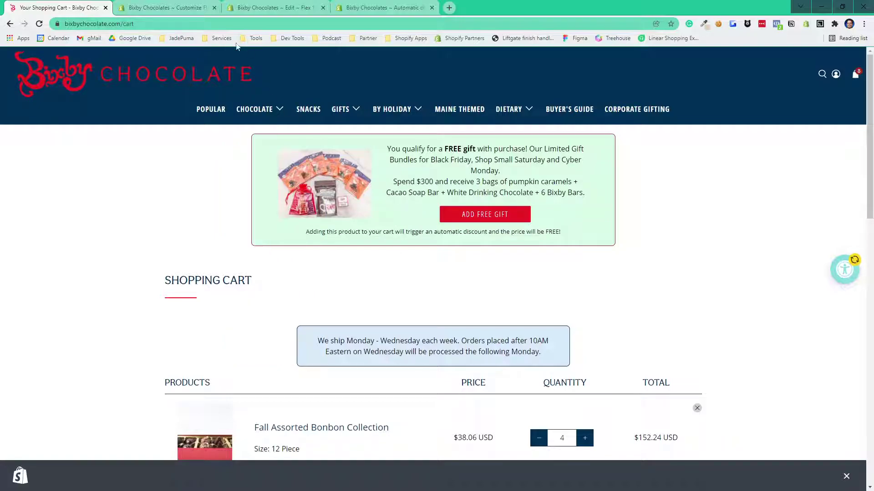
pyautogui.click(166, 7)
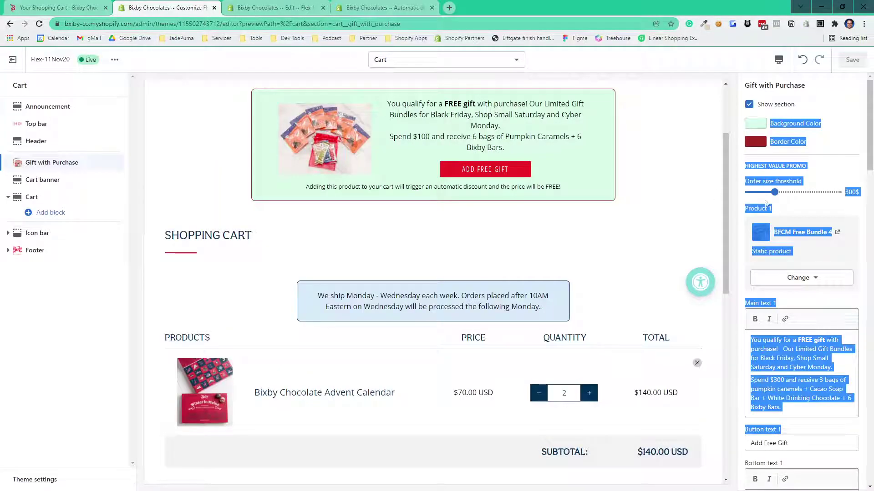
pyautogui.click(826, 207)
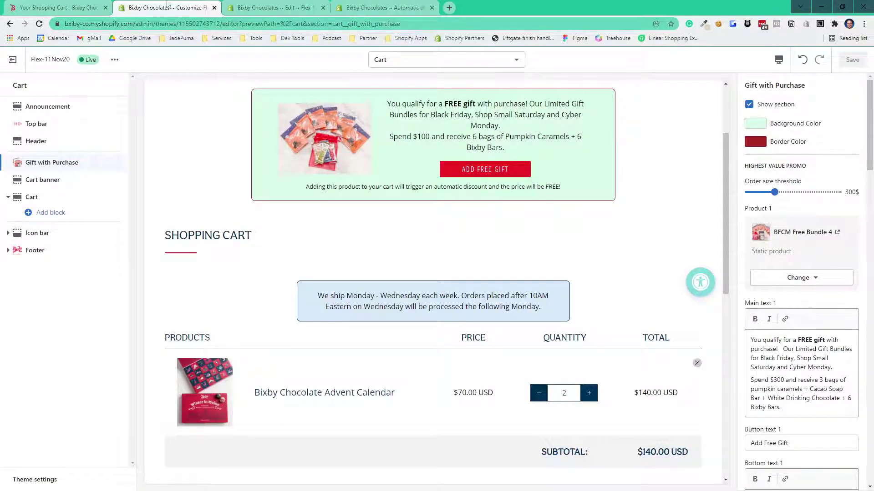
pyautogui.click(273, 8)
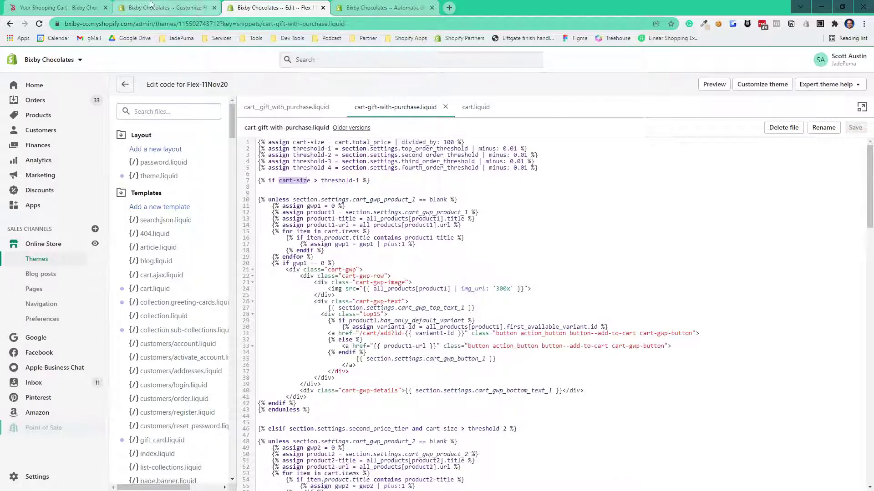
pyautogui.click(57, 7)
# Step: Add the free gift bundle from the cart banner, then remove BFCM Free Bundle 4 again
pyautogui.scroll(-5, 503, 300)
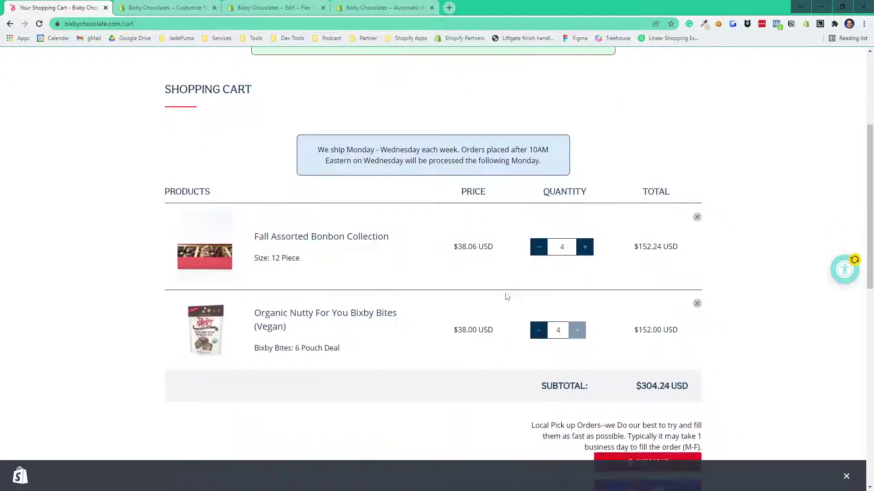
pyautogui.scroll(5, 400, 253)
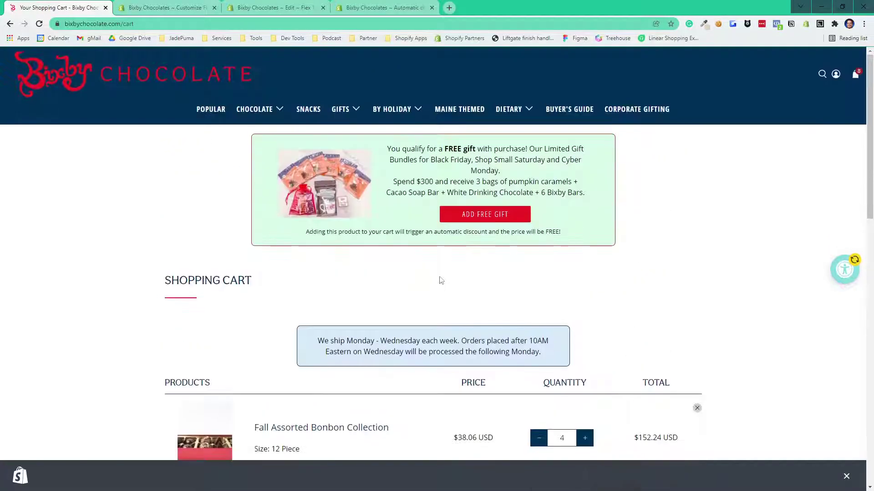
pyautogui.click(482, 216)
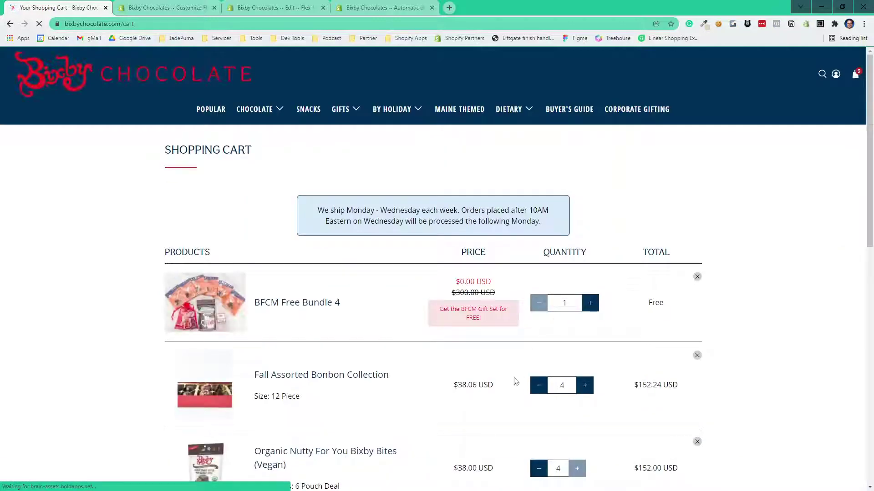
pyautogui.scroll(-4, 243, 142)
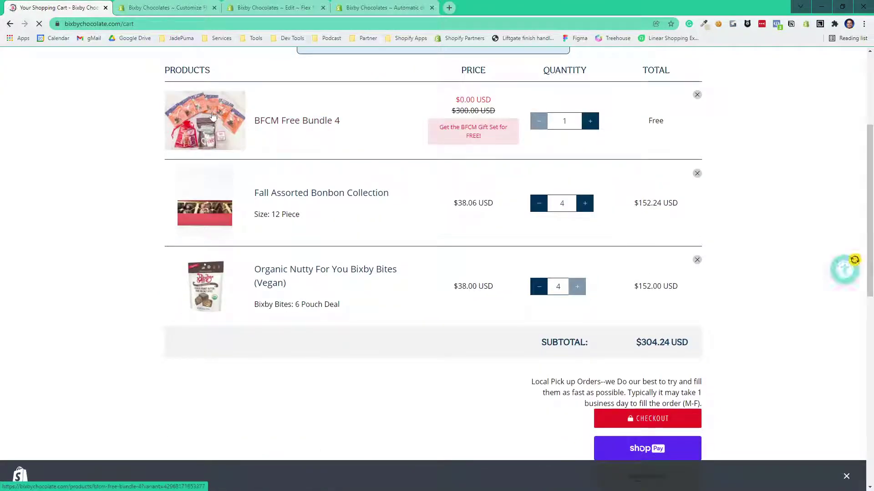
pyautogui.scroll(4, 396, 271)
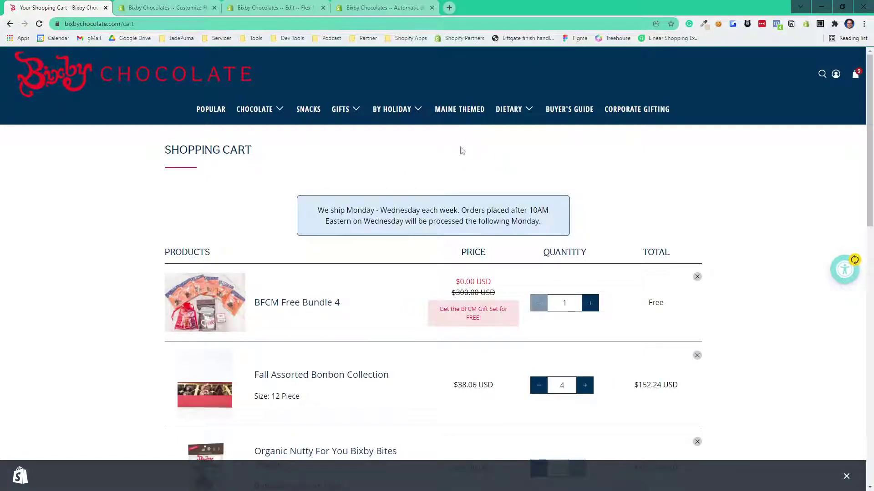
pyautogui.click(697, 277)
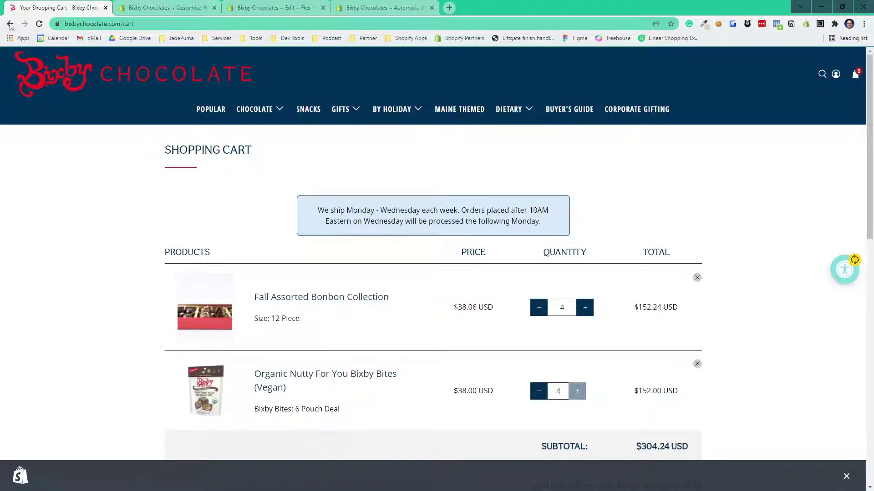
# Step: Reload the cart and add BFCM Free Bundle 4 again as a $0.00 free gift
pyautogui.click(39, 25)
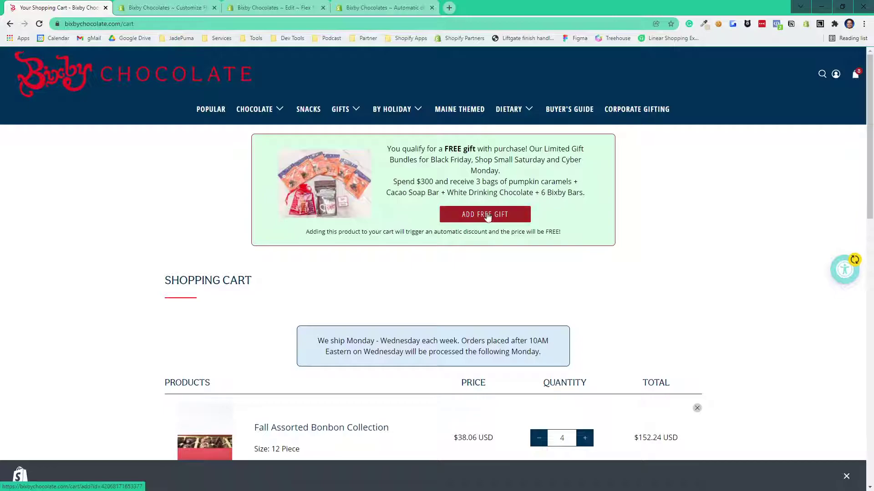
pyautogui.moveTo(254, 109)
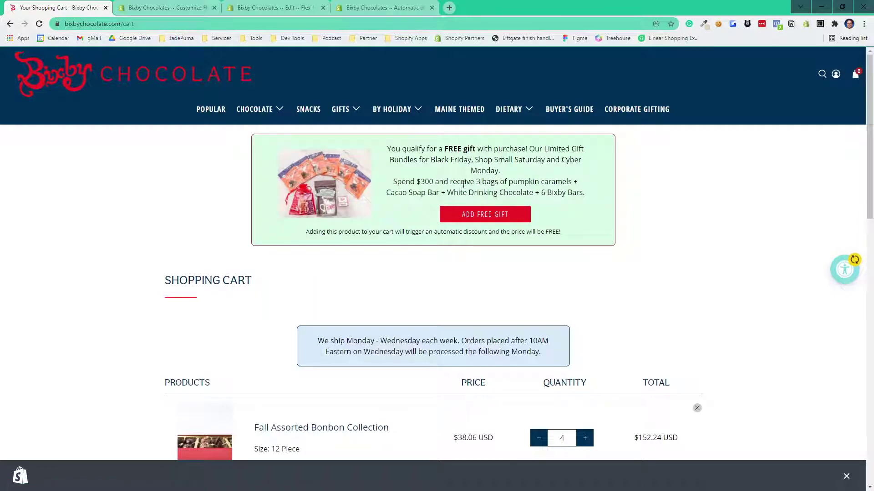
pyautogui.scroll(-1, 689, 292)
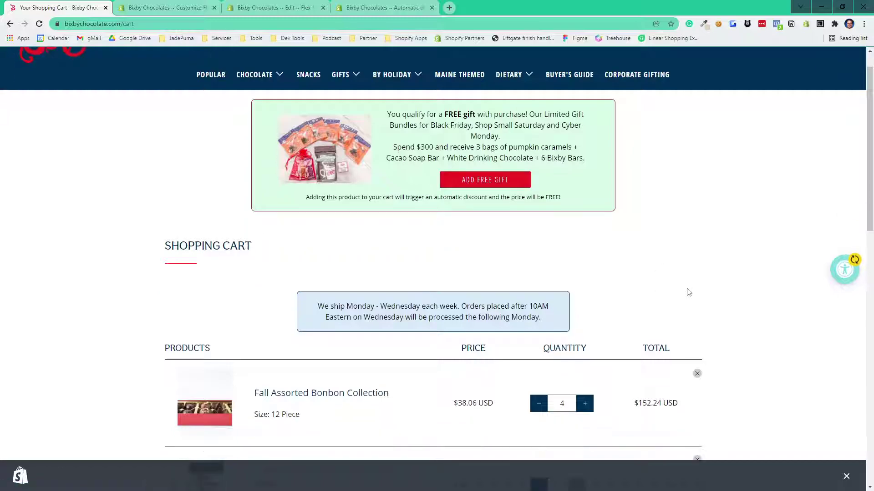
pyautogui.scroll(-5, 688, 292)
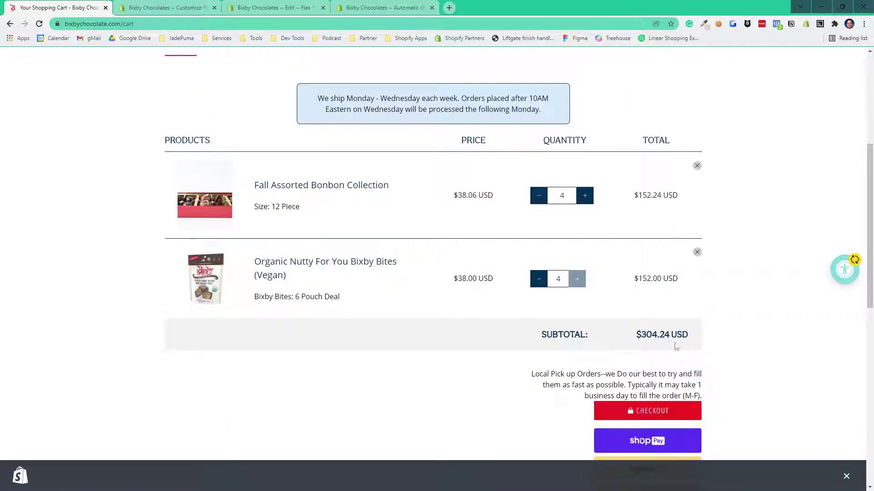
pyautogui.scroll(6, 691, 355)
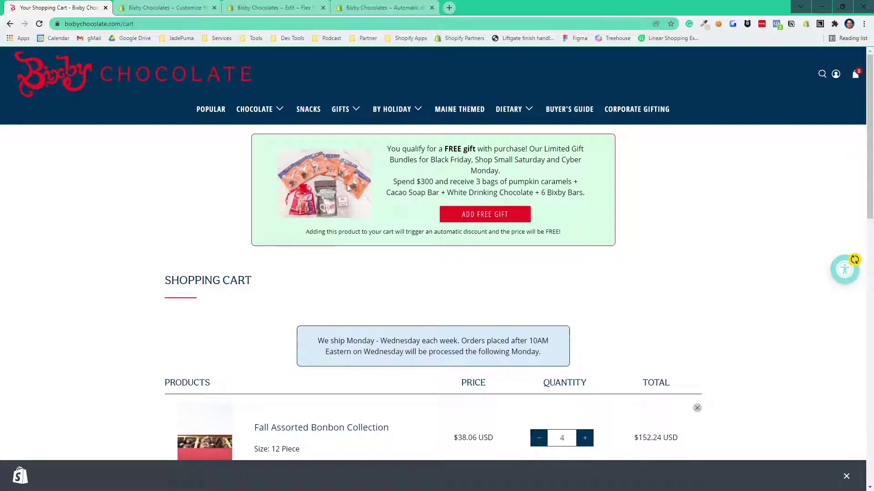
pyautogui.click(474, 215)
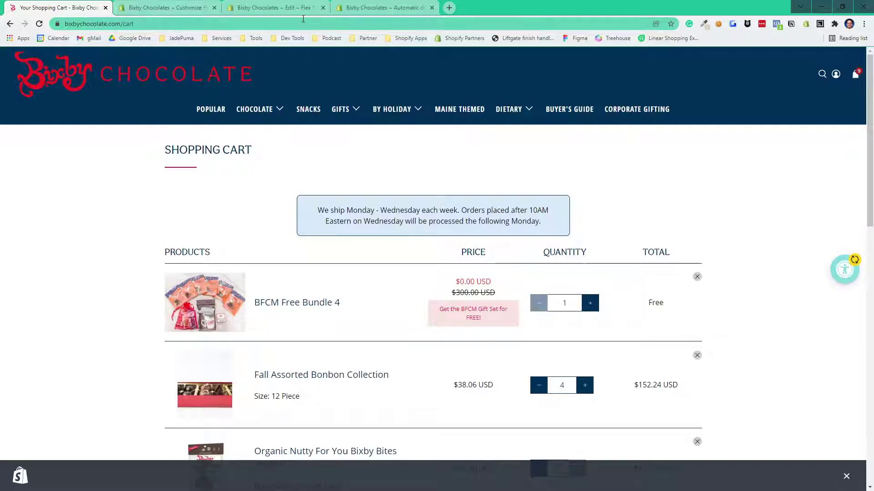
pyautogui.click(267, 5)
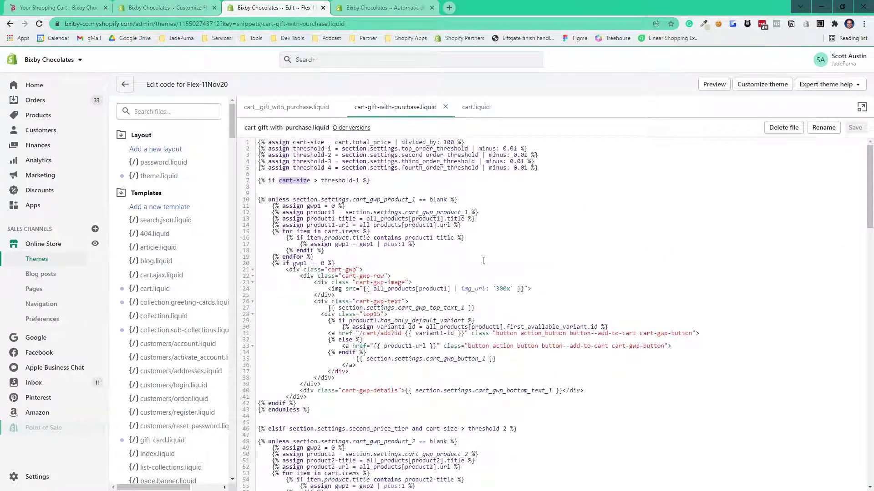
pyautogui.scroll(-4, 483, 260)
pyautogui.scroll(4, 414, 196)
pyautogui.scroll(-15, 414, 196)
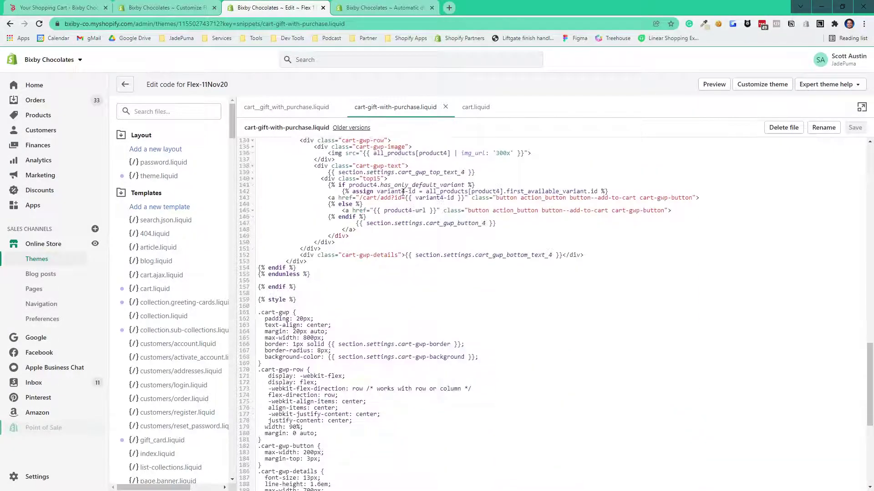
pyautogui.scroll(-3, 402, 193)
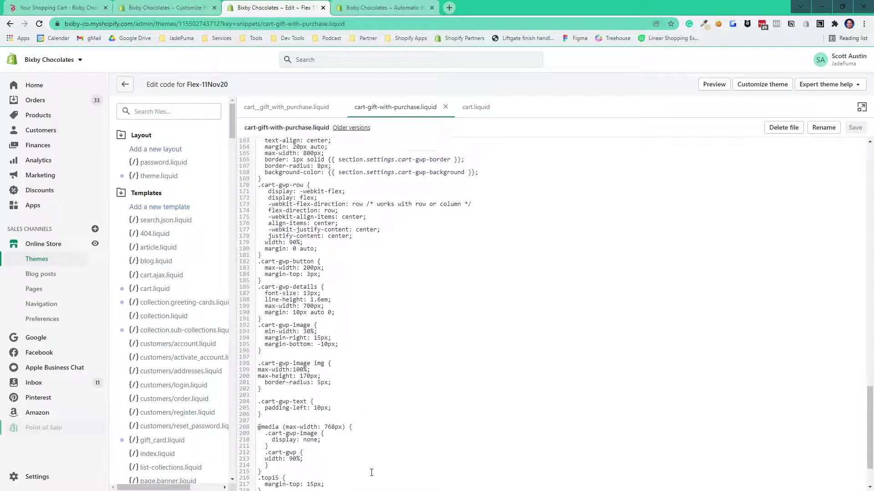
pyautogui.moveTo(371, 472); pyautogui.dragTo(272, 147)
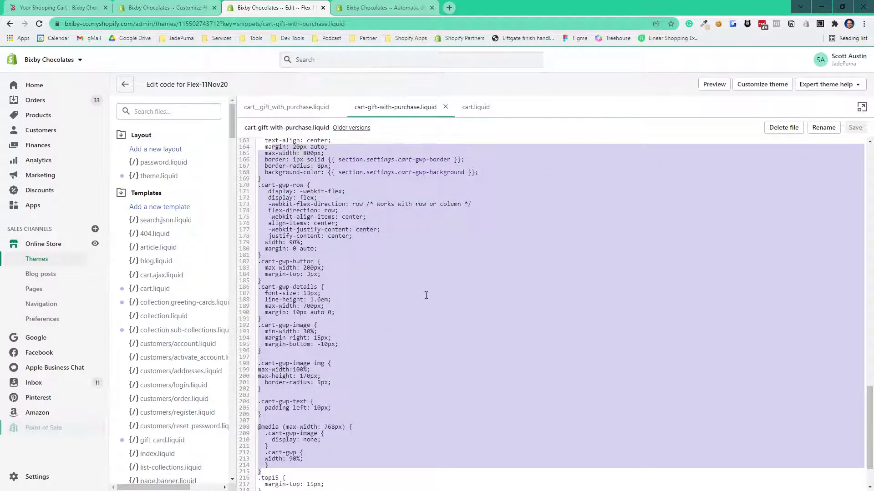
pyautogui.scroll(15, 426, 295)
pyautogui.scroll(1, 453, 191)
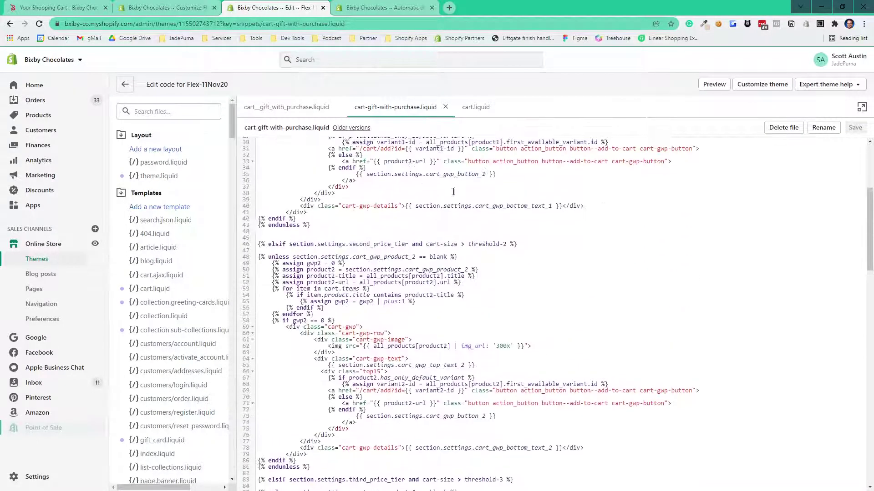
# Step: Review the BFCM Gift Set Buy X get Y discount and its 75.00 minimum purchase amount
pyautogui.click(377, 8)
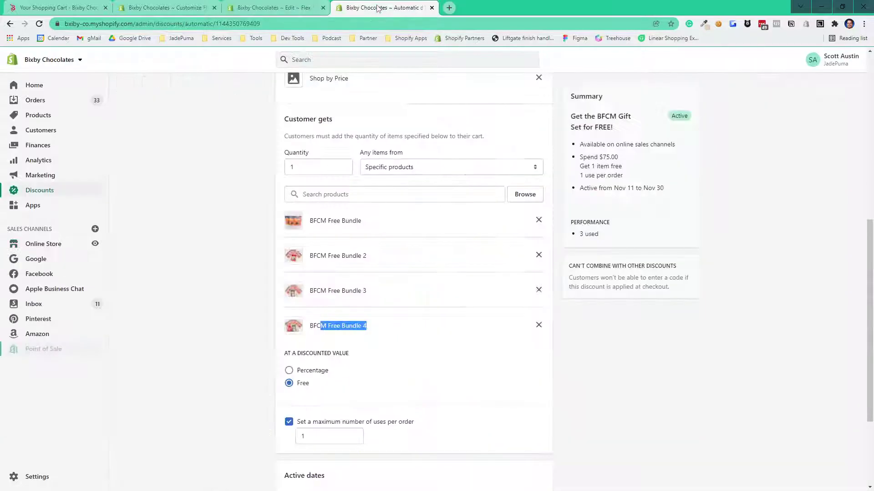
pyautogui.scroll(8, 607, 275)
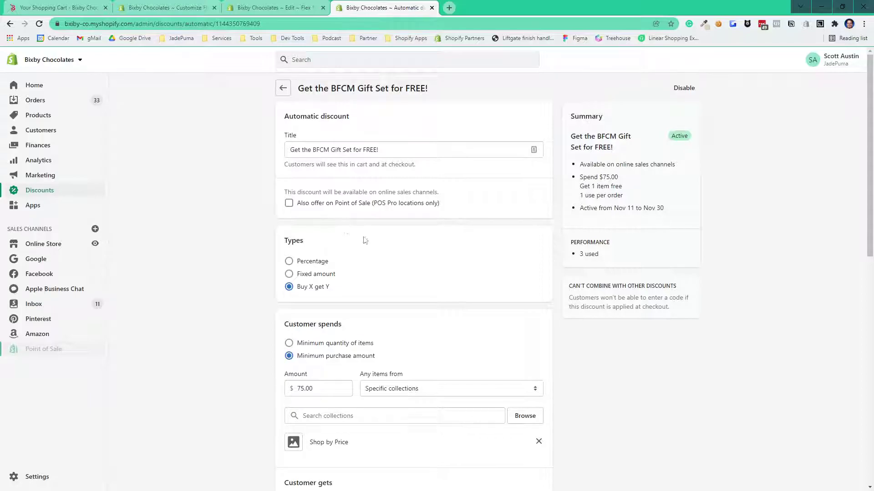
pyautogui.scroll(-8, 415, 202)
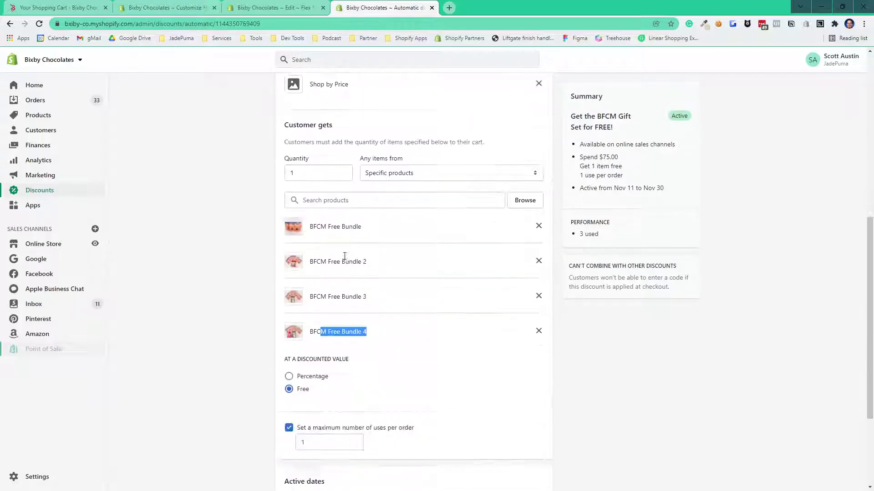
pyautogui.scroll(4, 340, 235)
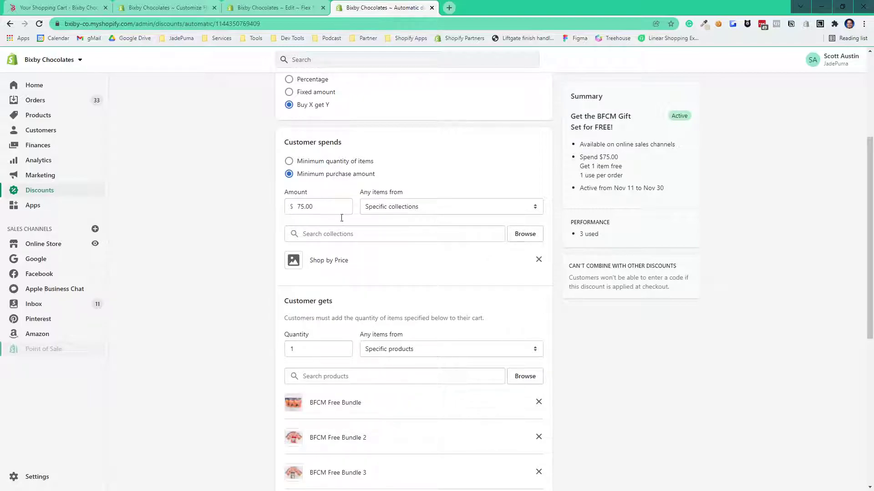
pyautogui.moveTo(328, 206); pyautogui.dragTo(282, 216)
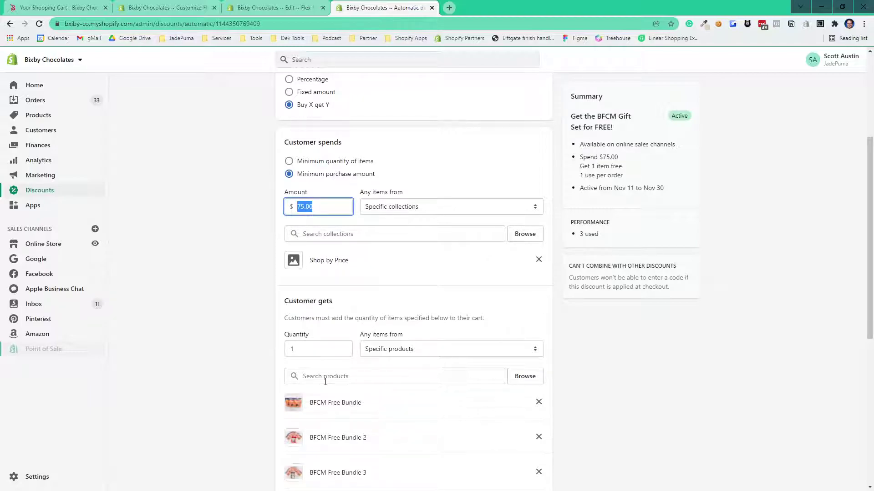
pyautogui.click(159, 8)
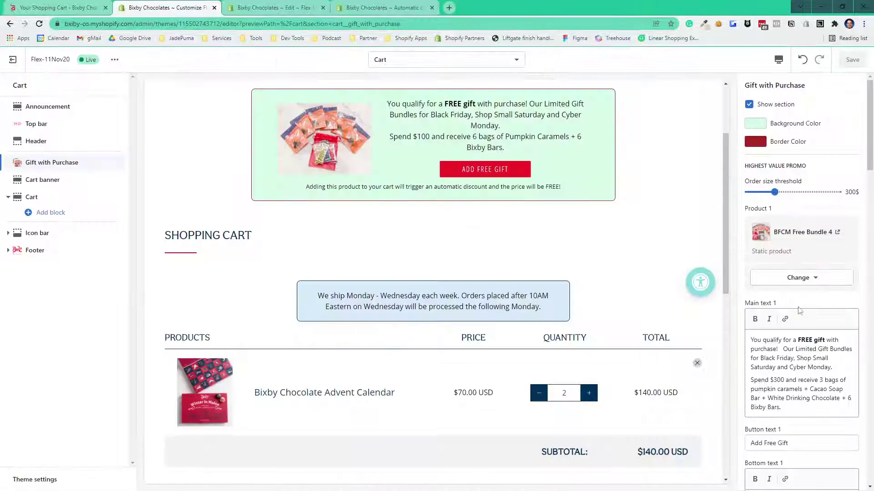
pyautogui.scroll(-20, 800, 311)
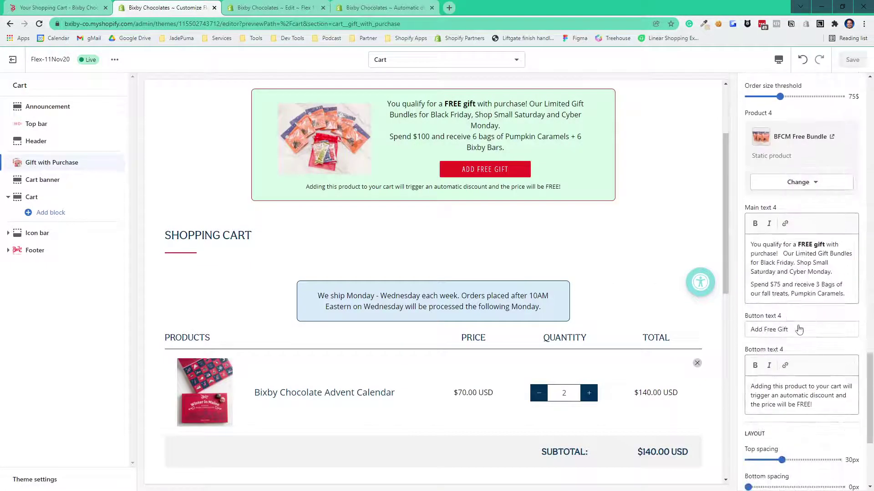
pyautogui.scroll(-4, 792, 359)
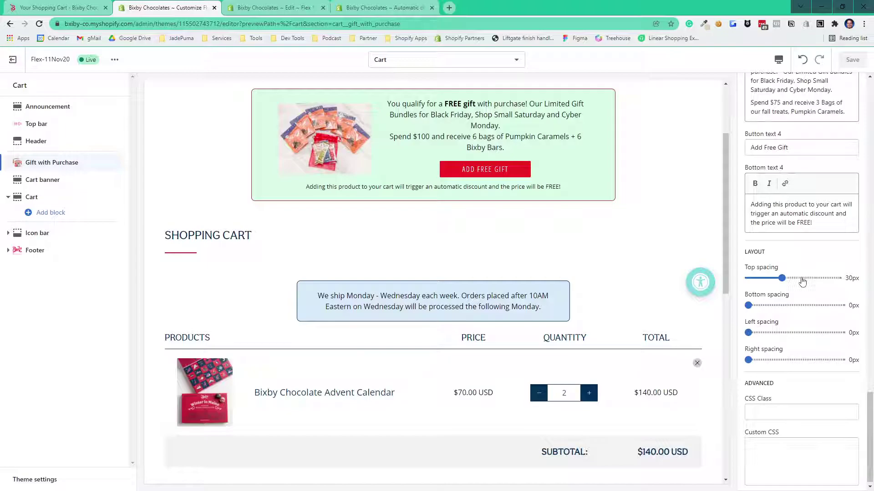
pyautogui.scroll(7, 802, 282)
pyautogui.click(853, 218)
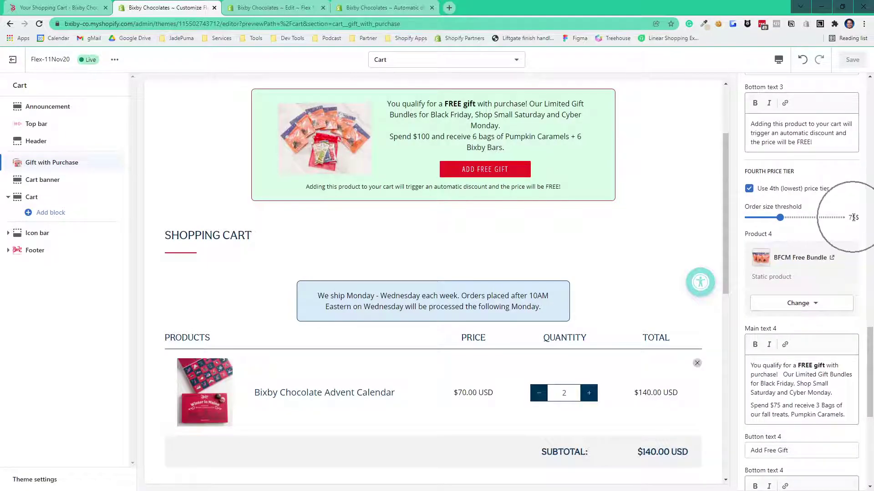
pyautogui.click(275, 8)
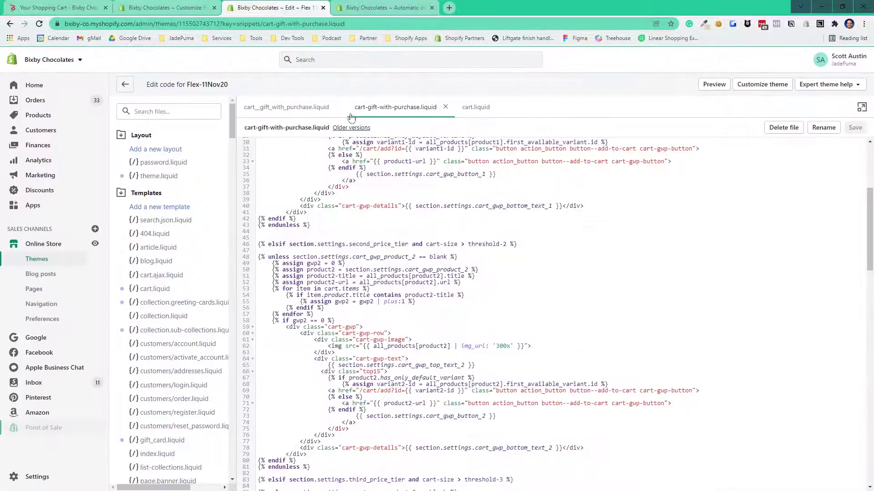
pyautogui.click(383, 8)
pyautogui.scroll(-3, 371, 305)
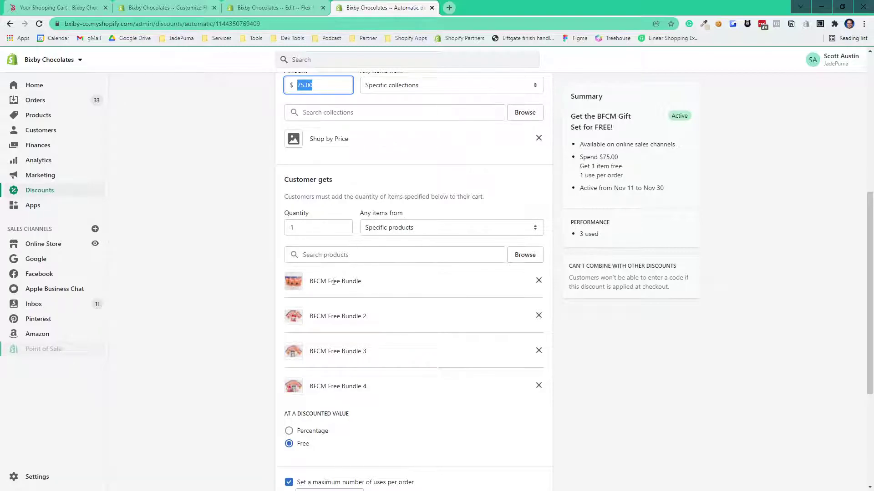
pyautogui.scroll(-3, 364, 383)
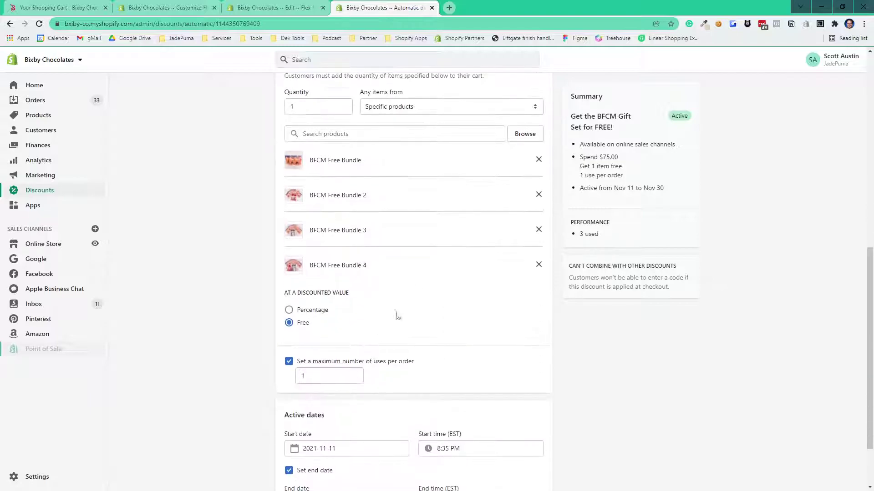
pyautogui.scroll(-2, 419, 279)
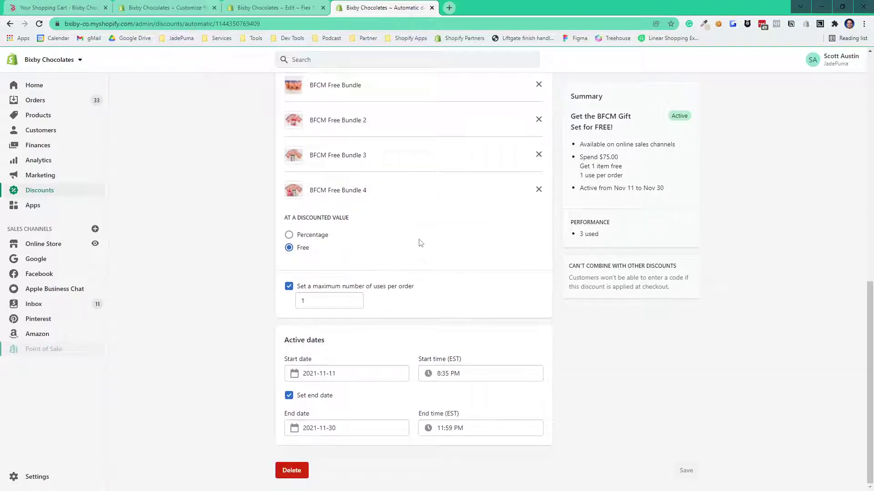
pyautogui.scroll(9, 422, 242)
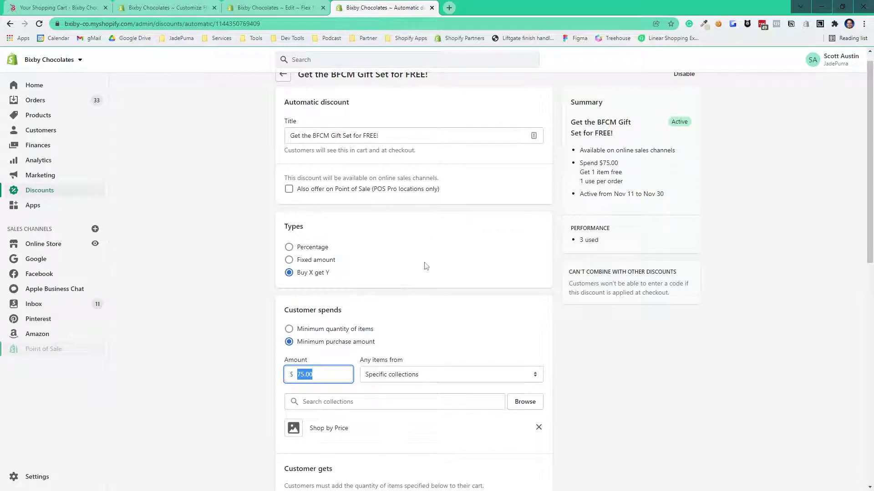
pyautogui.scroll(1, 443, 288)
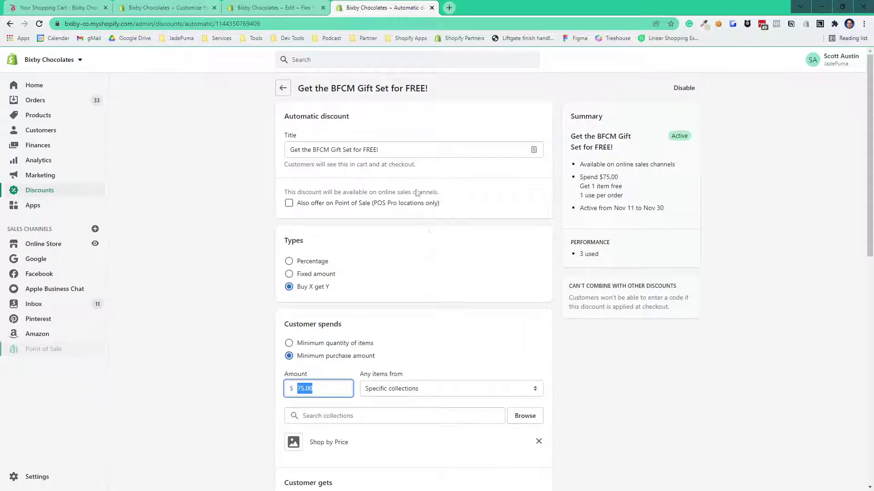
# Step: Remove BFCM Free Bundle 4 from the cart and reload to see the $300 gift offer return
pyautogui.click(40, 7)
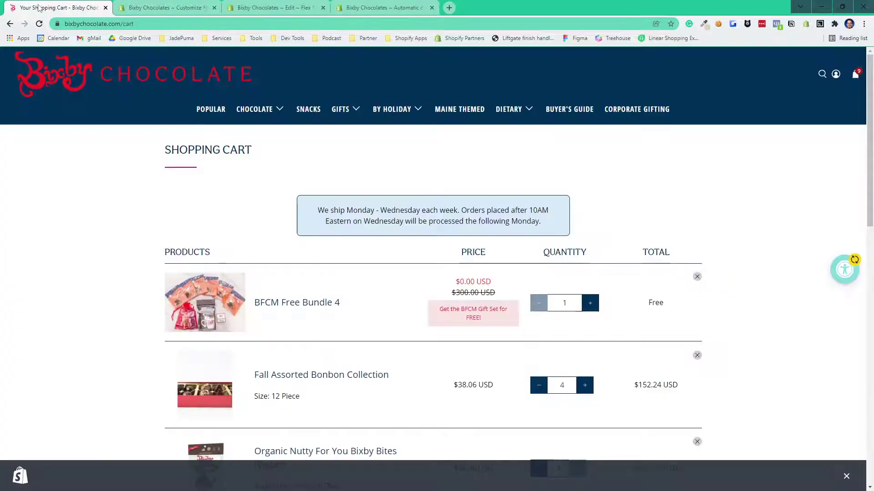
pyautogui.click(697, 276)
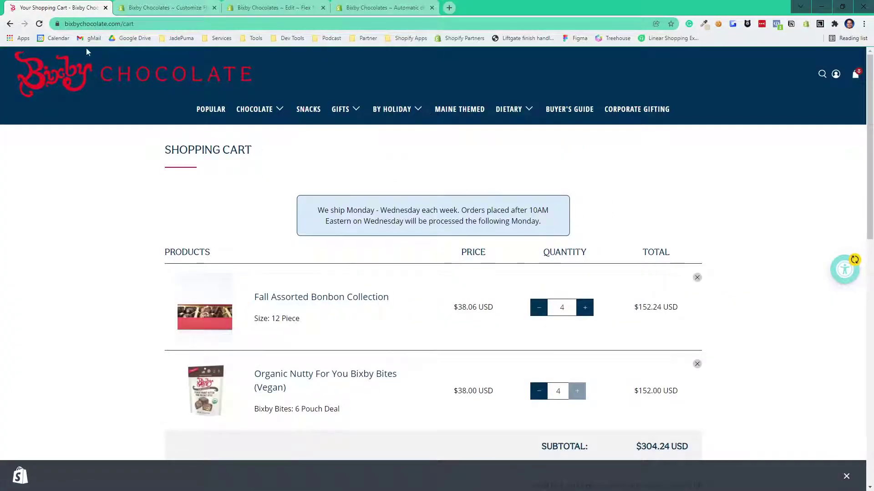
pyautogui.click(39, 24)
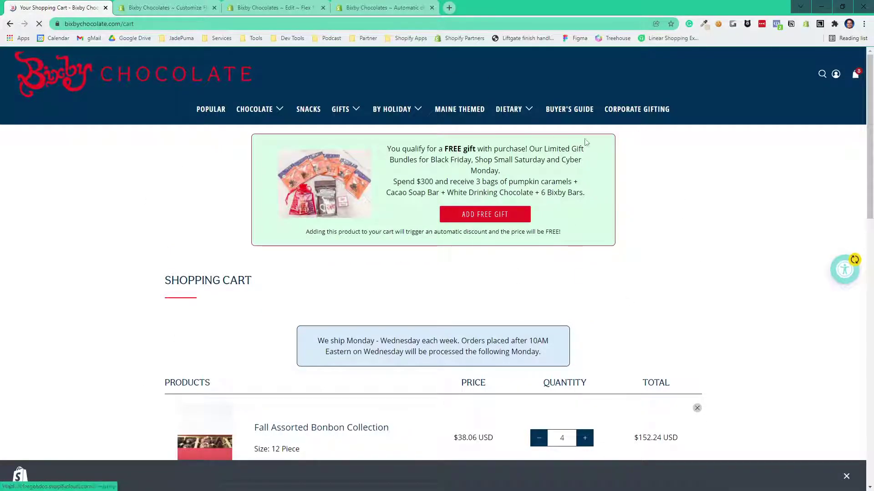
pyautogui.scroll(-8, 589, 280)
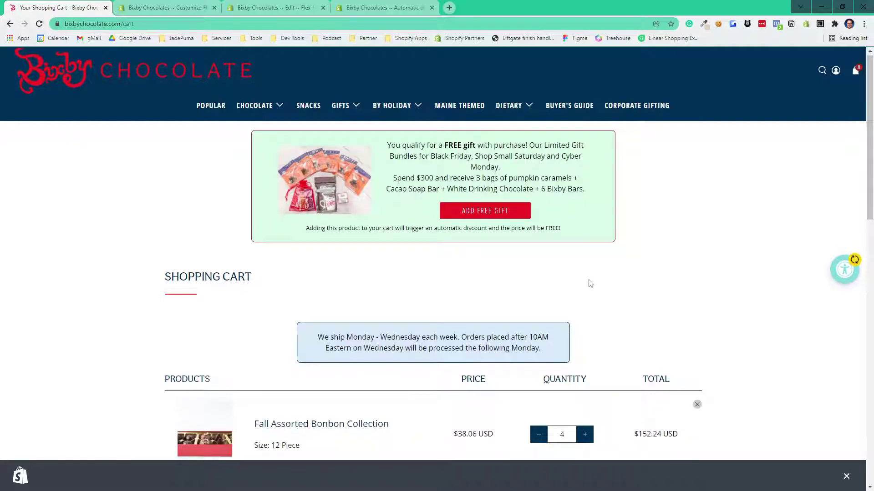
pyautogui.scroll(5, 590, 279)
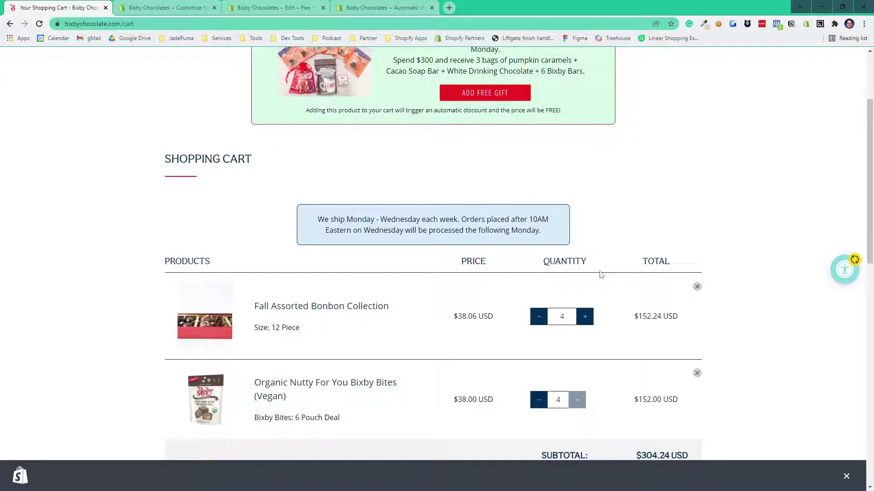
pyautogui.scroll(3, 581, 257)
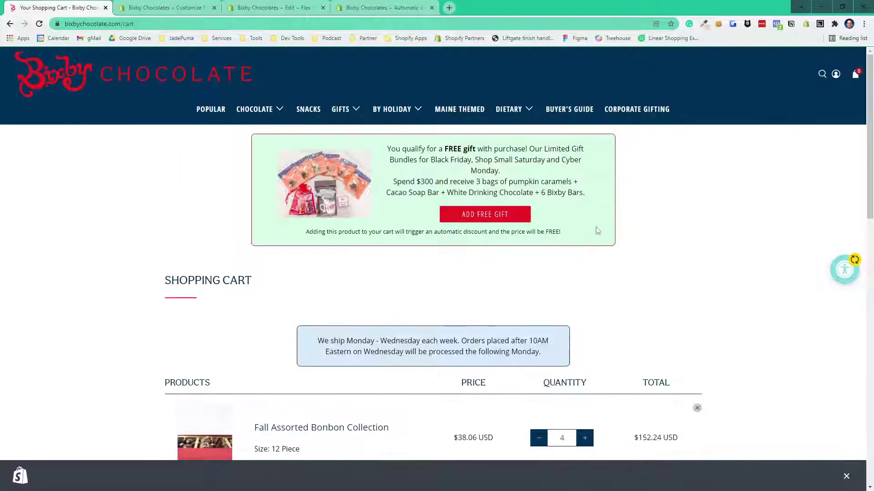